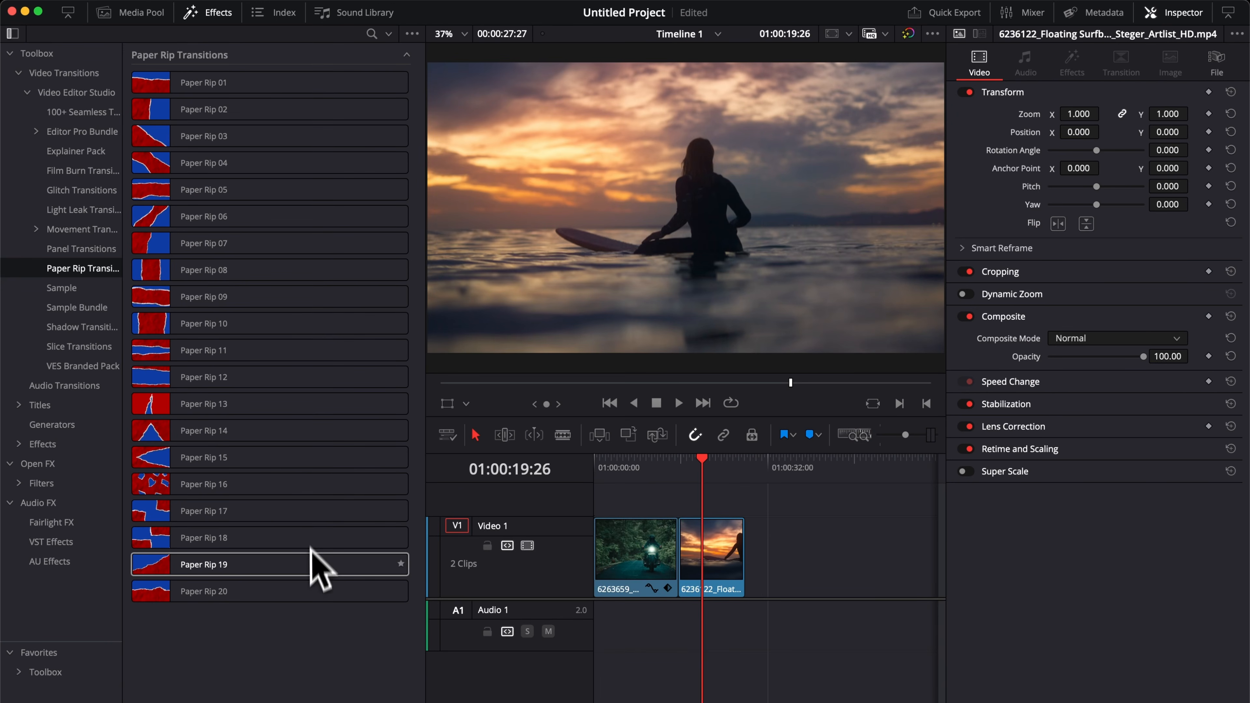
# Try to apply the Paper Rip 08 transition to the cut between the motorbike and surfer clips.
pyautogui.moveTo(315, 279); pyautogui.dragTo(681, 549)
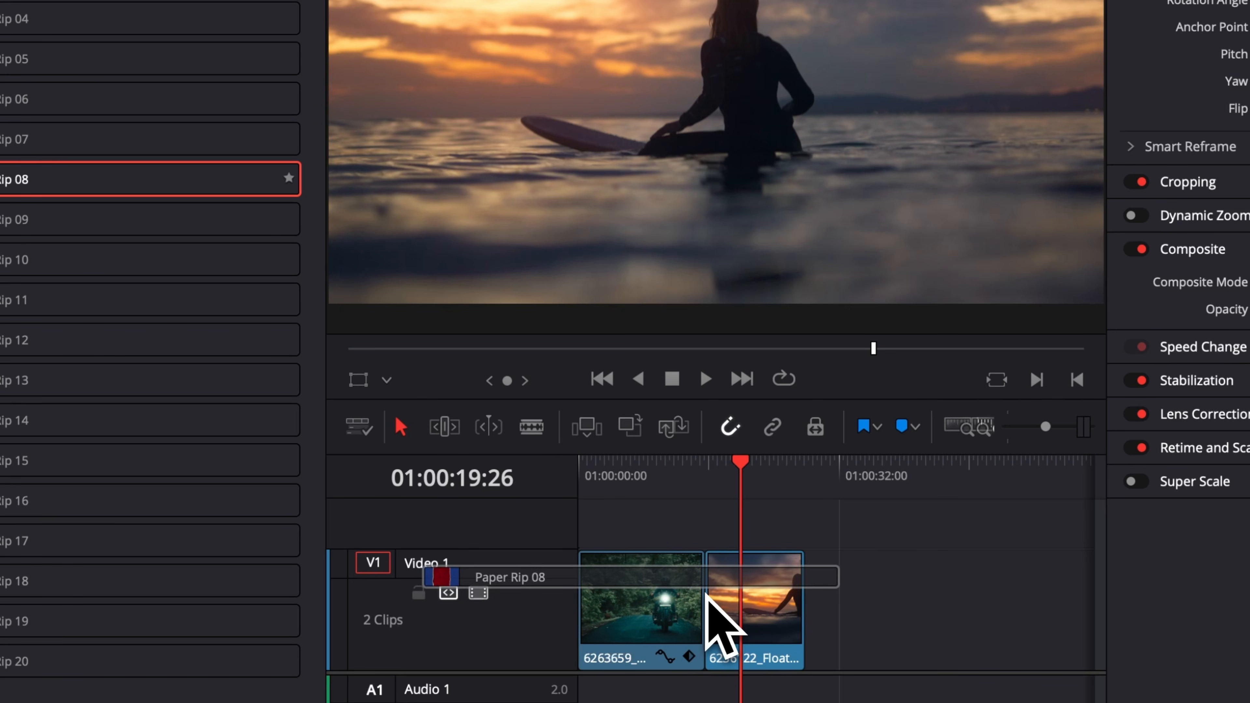
pyautogui.moveTo(707, 595); pyautogui.dragTo(707, 595)
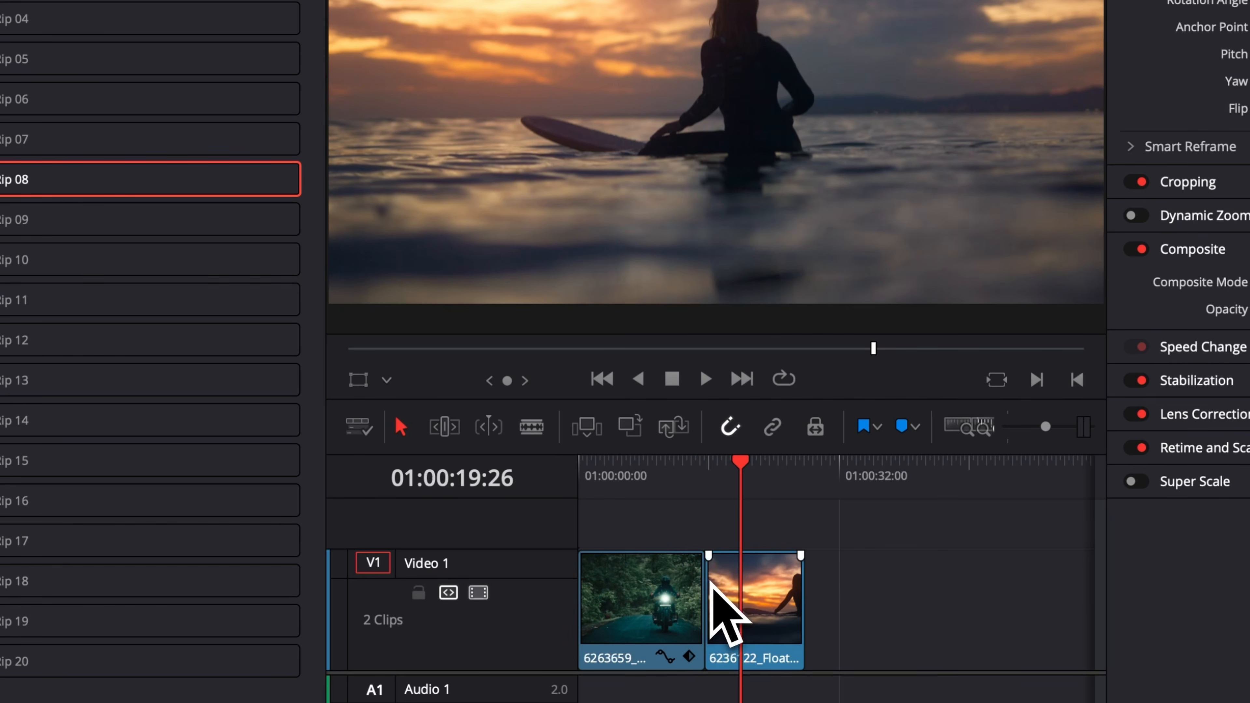
# Trim the adjoining ends of the motorbike and surfer clips on Video 1 and close the gap between them.
pyautogui.moveTo(707, 471); pyautogui.dragTo(675, 469)
pyautogui.click(705, 473)
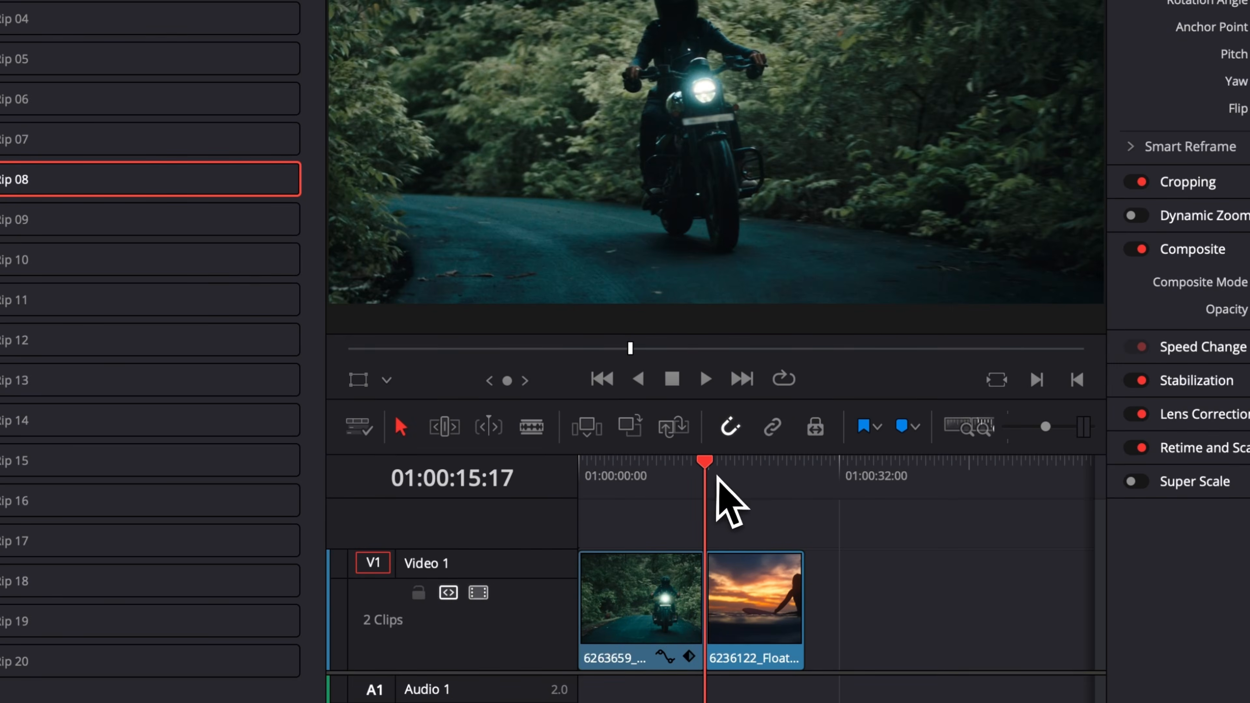
pyautogui.moveTo(728, 566); pyautogui.dragTo(790, 596)
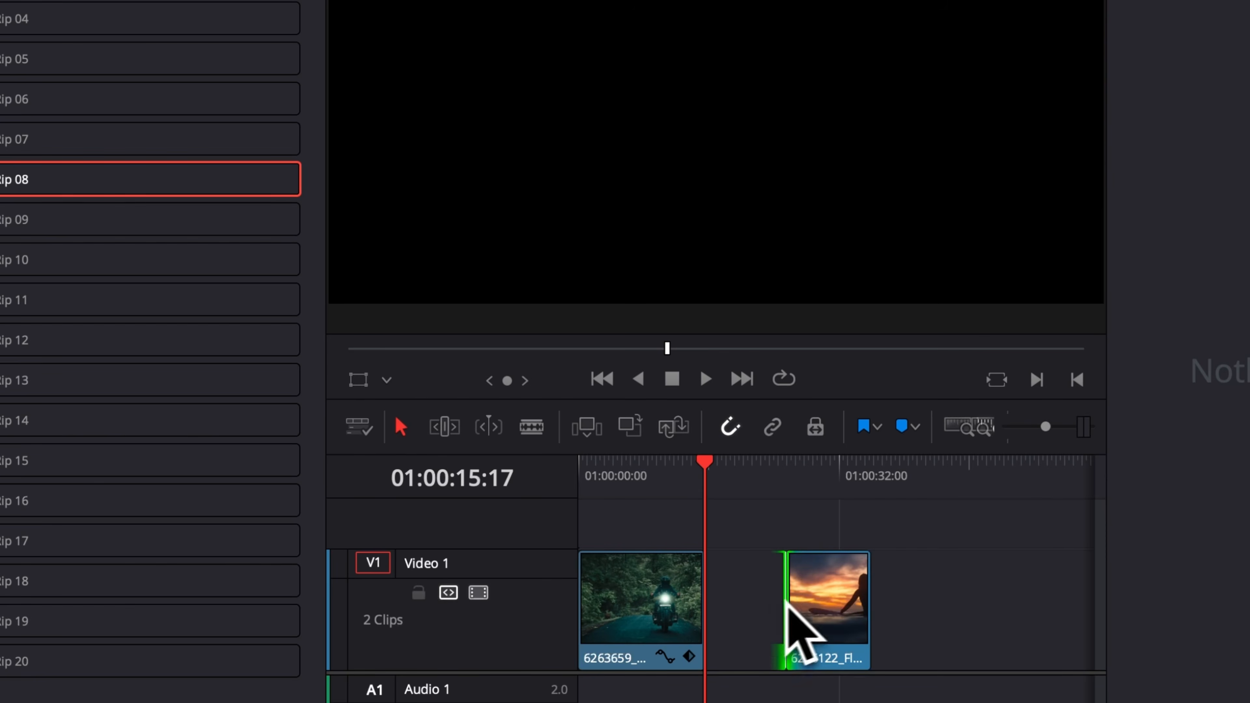
pyautogui.moveTo(703, 598); pyautogui.dragTo(672, 598)
pyautogui.moveTo(827, 605); pyautogui.dragTo(720, 604)
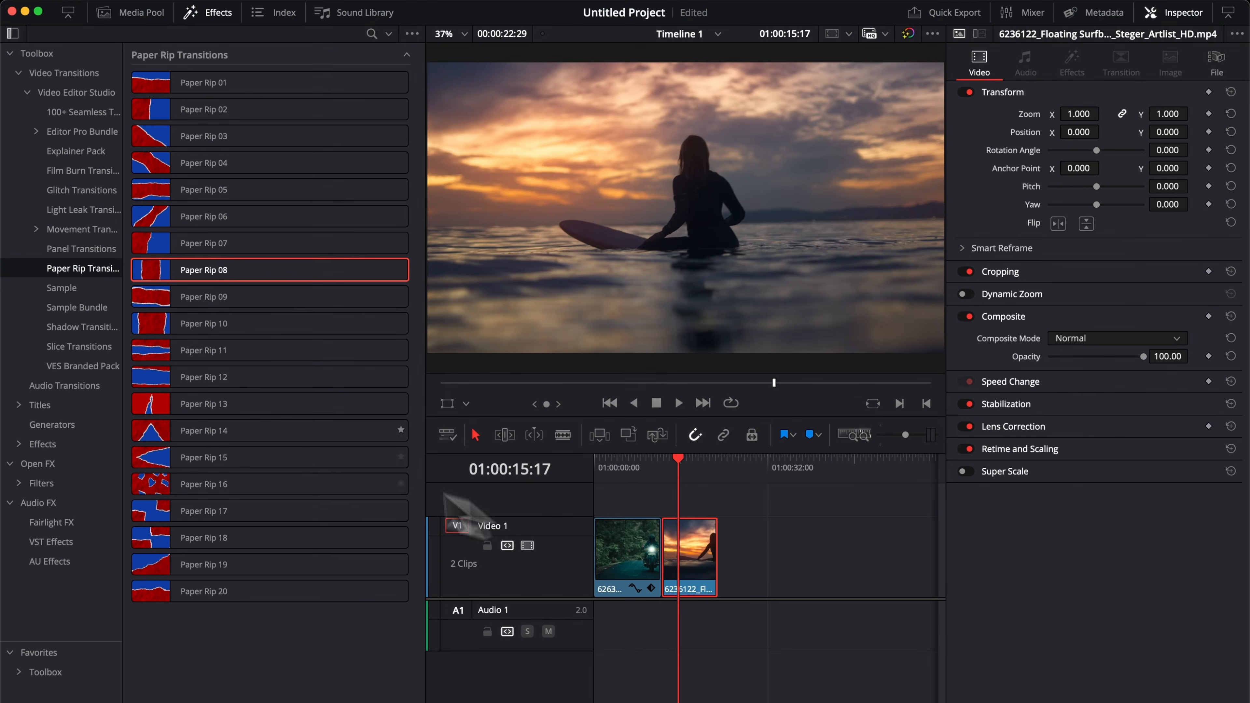
# Apply the Paper Rip 08 transition to the cut between the two trimmed clips.
pyautogui.moveTo(217, 276); pyautogui.dragTo(664, 550)
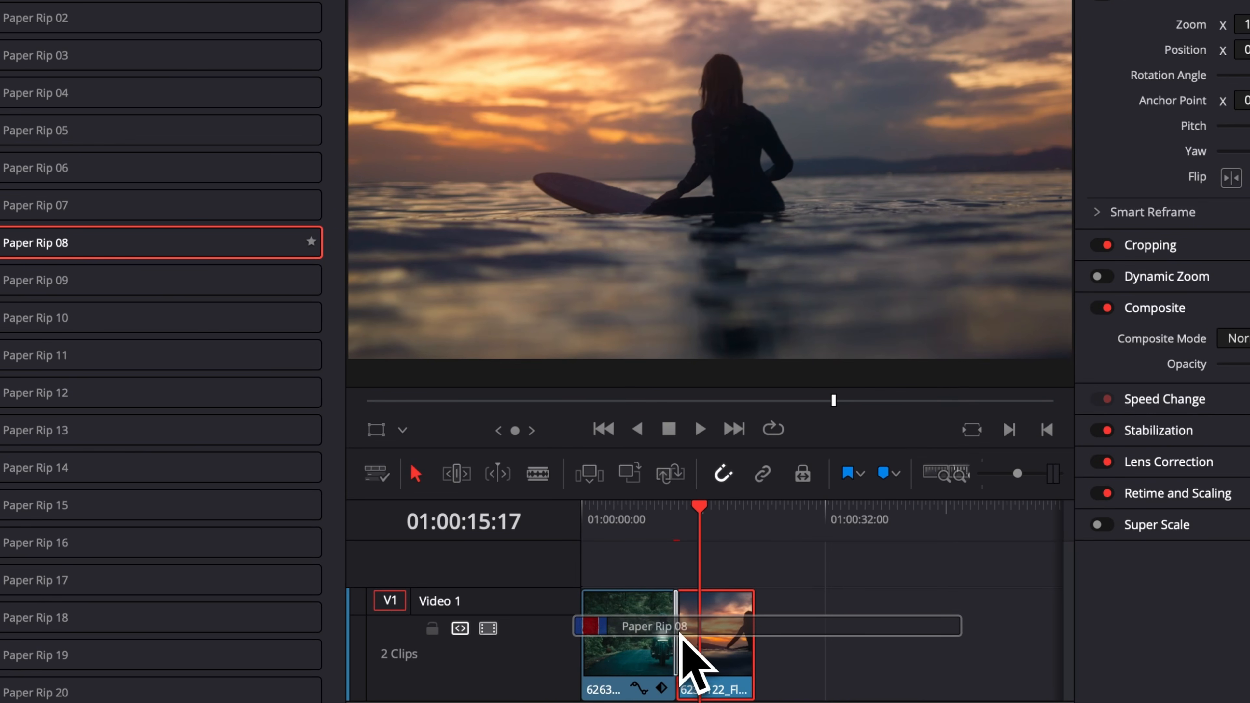
pyautogui.moveTo(679, 631); pyautogui.dragTo(677, 633)
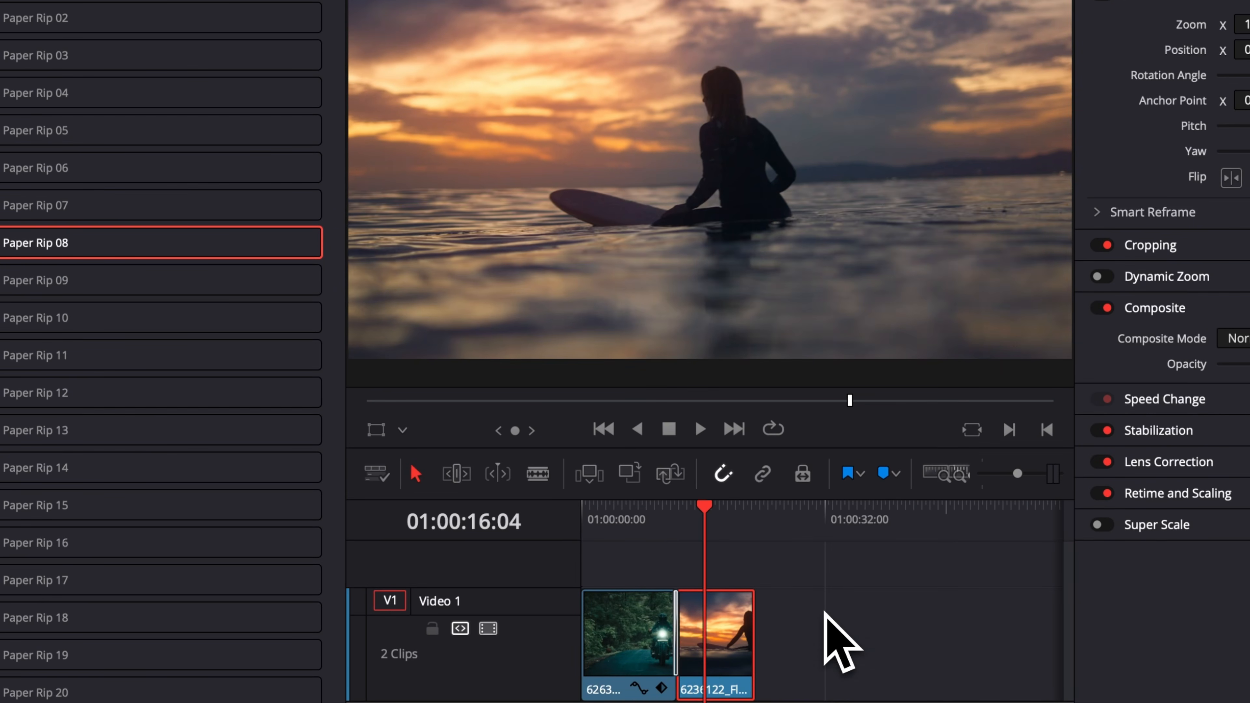
# Play back the Paper Rip 08 transition twice, starting just before the cut, to check how smoothly it plays.
pyautogui.press('super+equal')
pyautogui.press('super+equal')
pyautogui.press('super+equal')
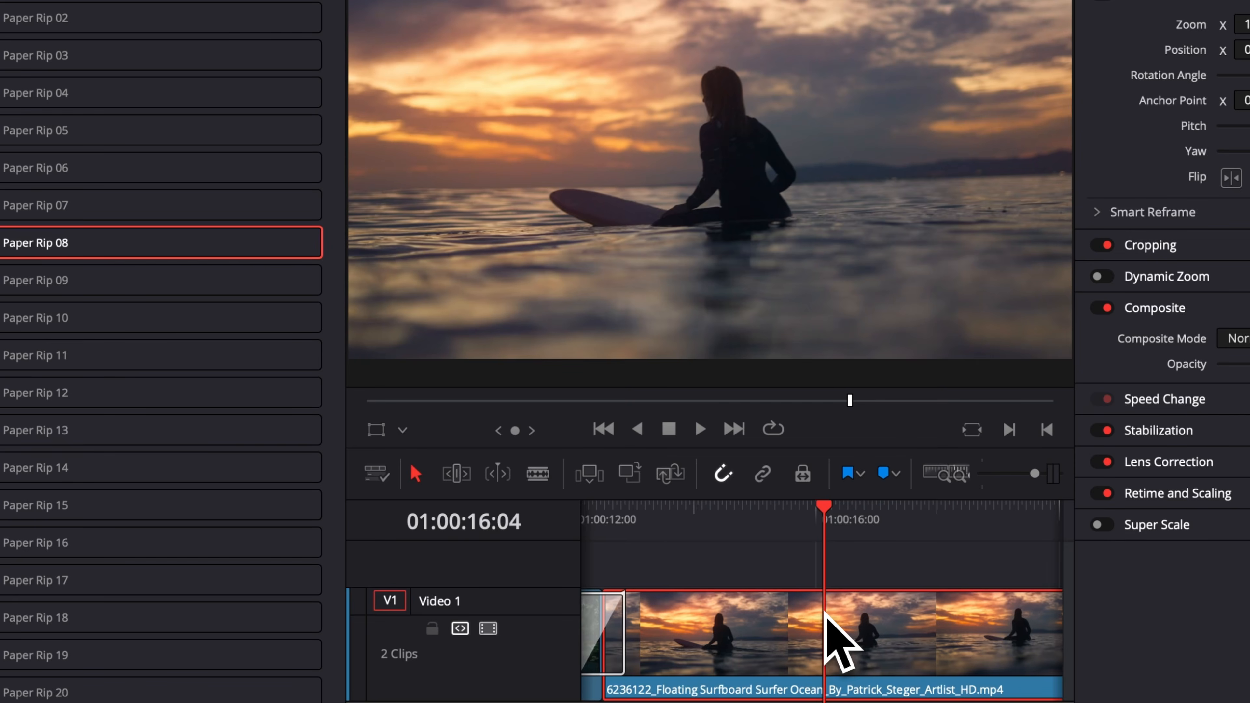
pyautogui.hscroll(-5, 825, 613)
pyautogui.click(809, 510)
pyautogui.press('space')
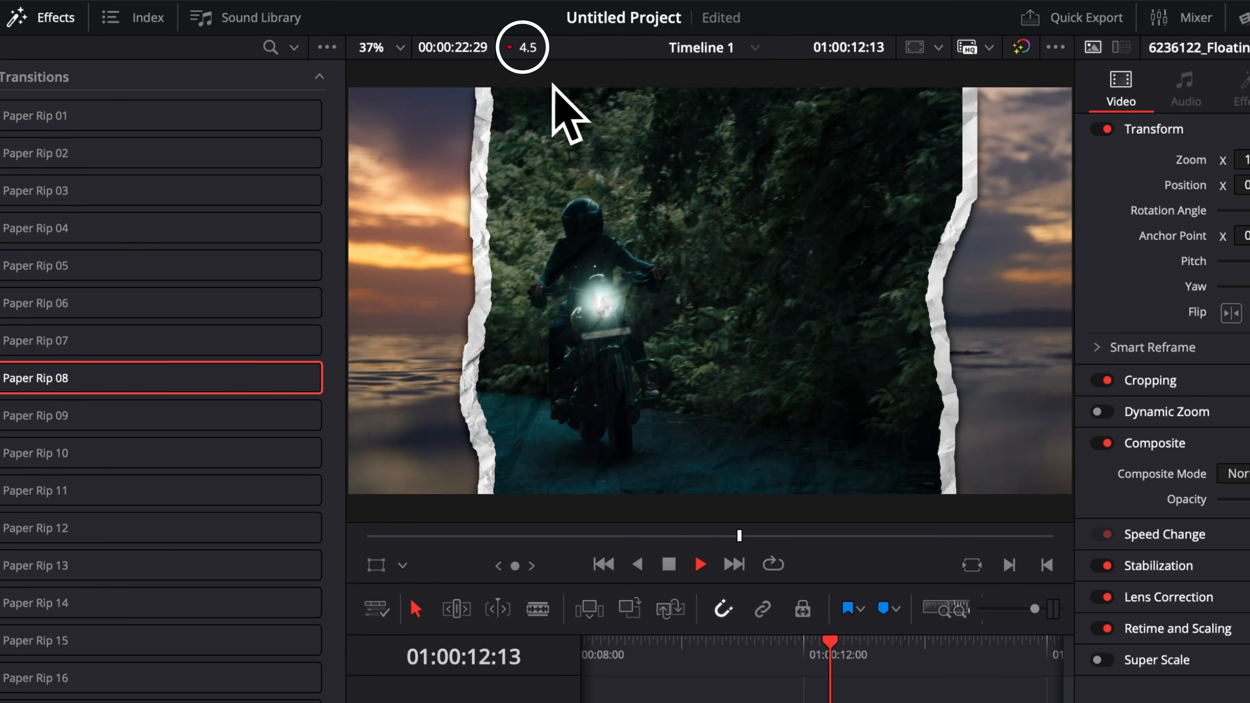
pyautogui.press('space')
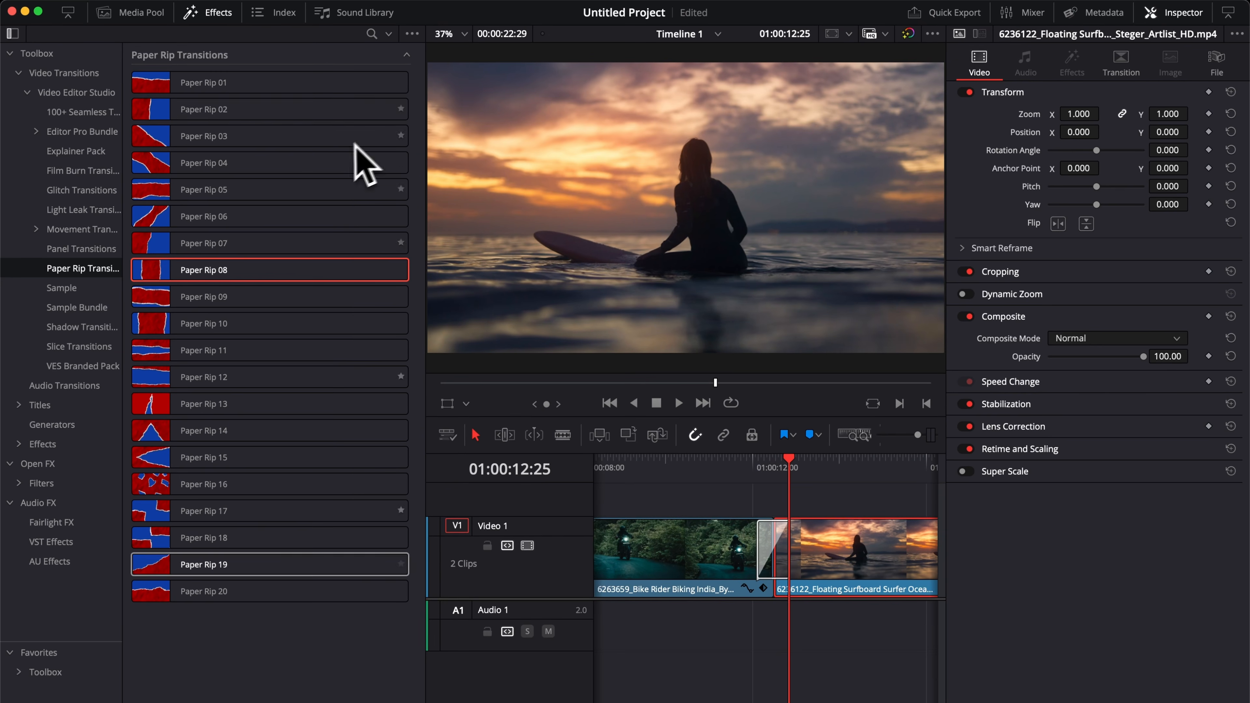
pyautogui.click(760, 471)
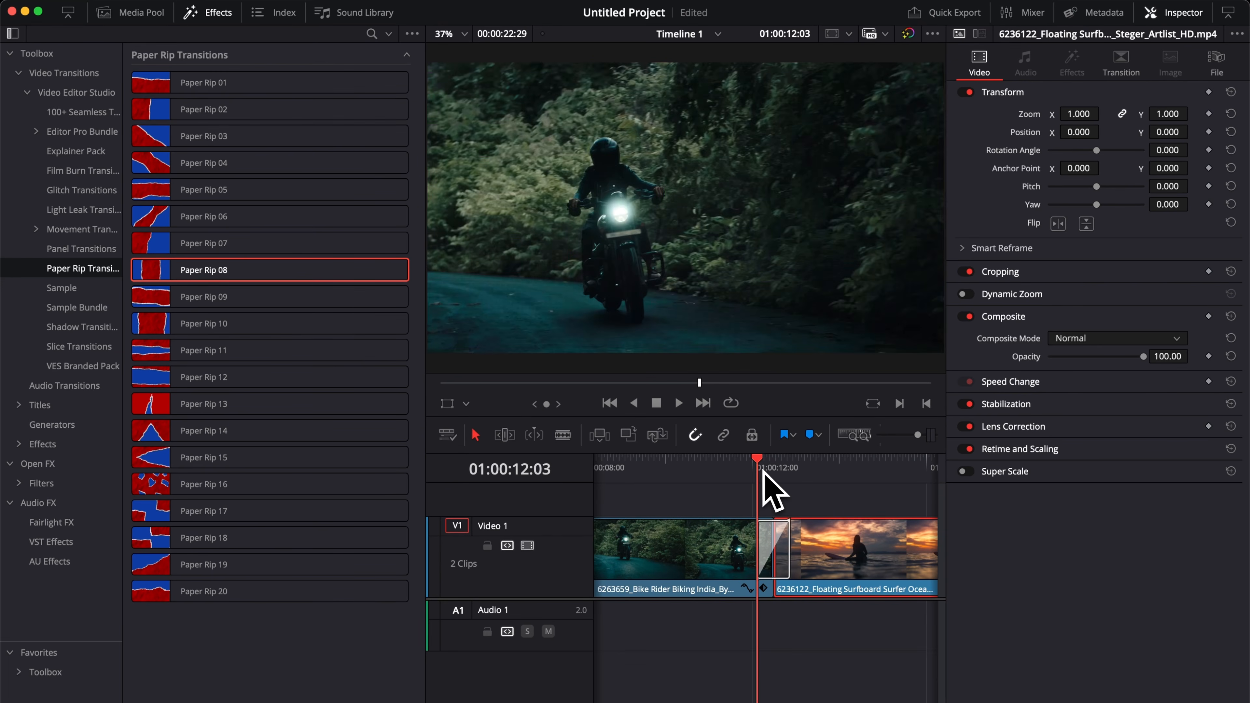
pyautogui.press('space')
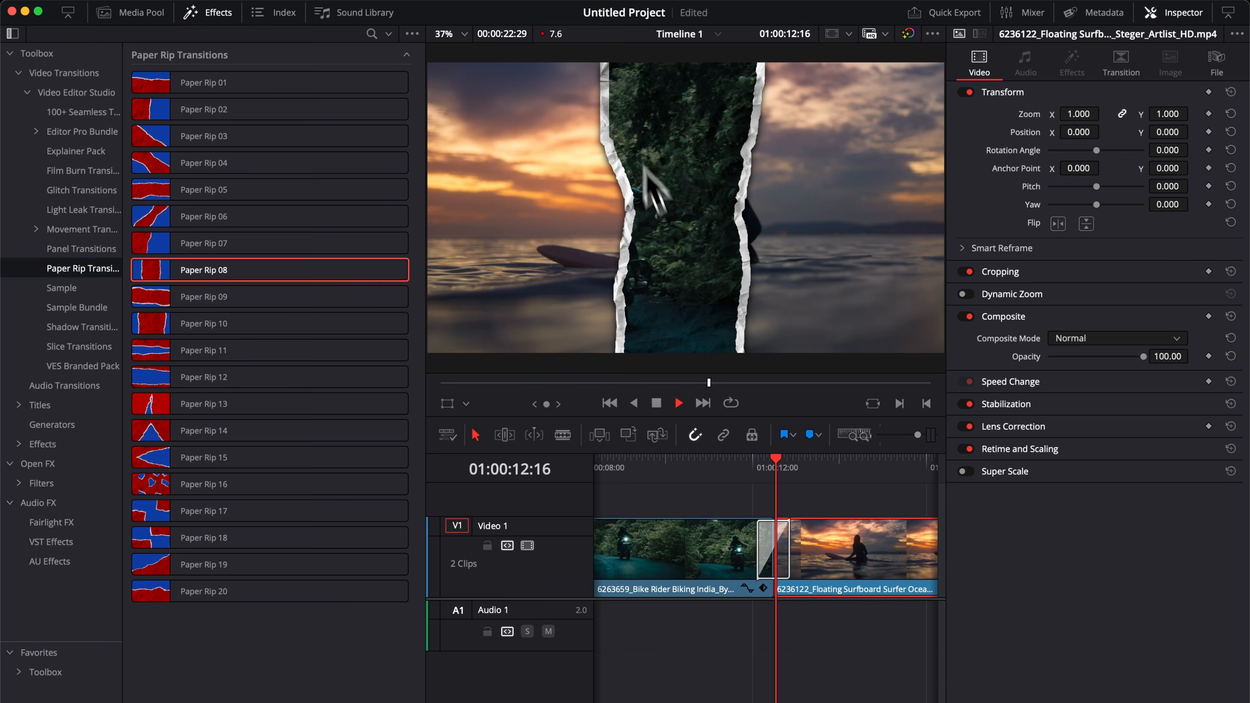
pyautogui.press('space')
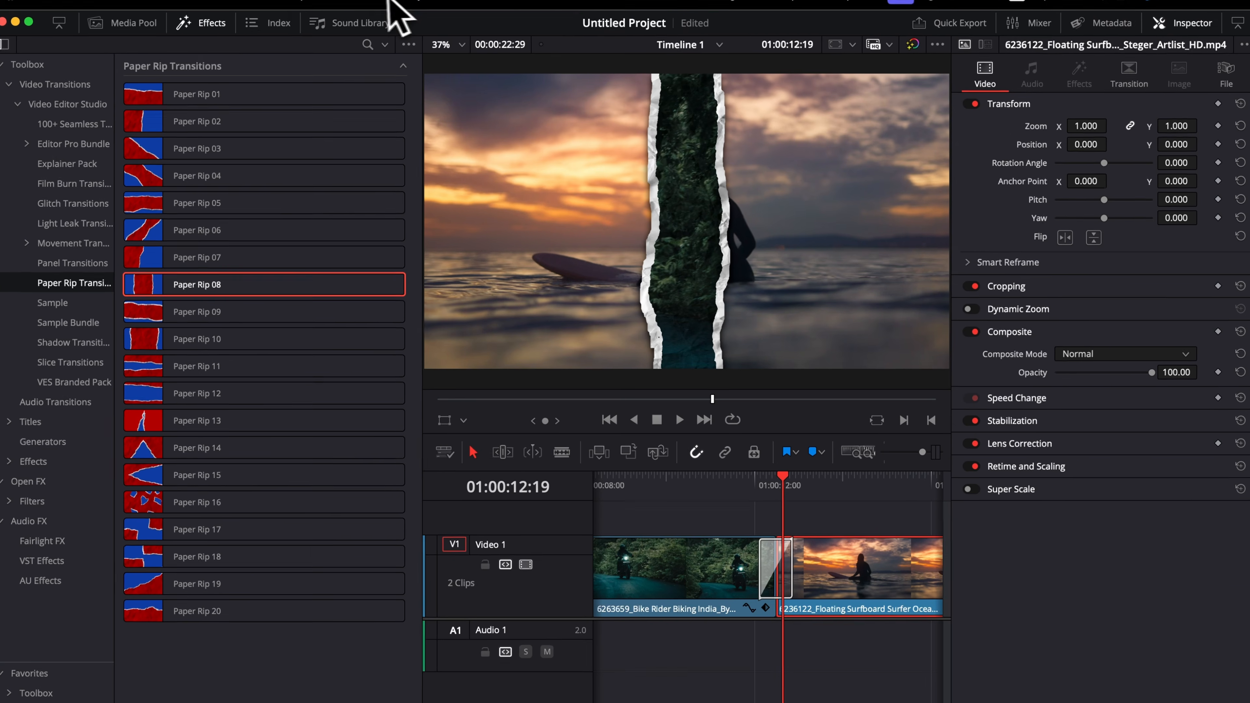
# Set the render cache to Smart and play the transition back from its start.
pyautogui.click(427, 12)
pyautogui.moveTo(325, 143)
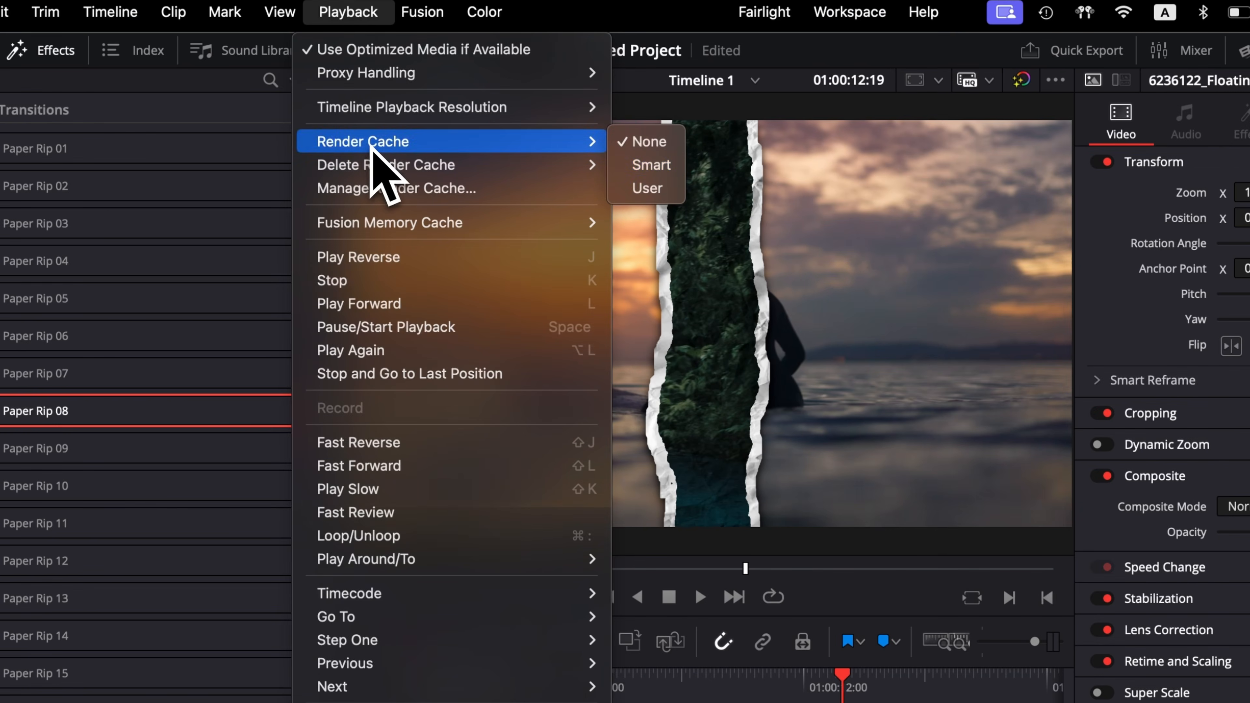
pyautogui.click(651, 165)
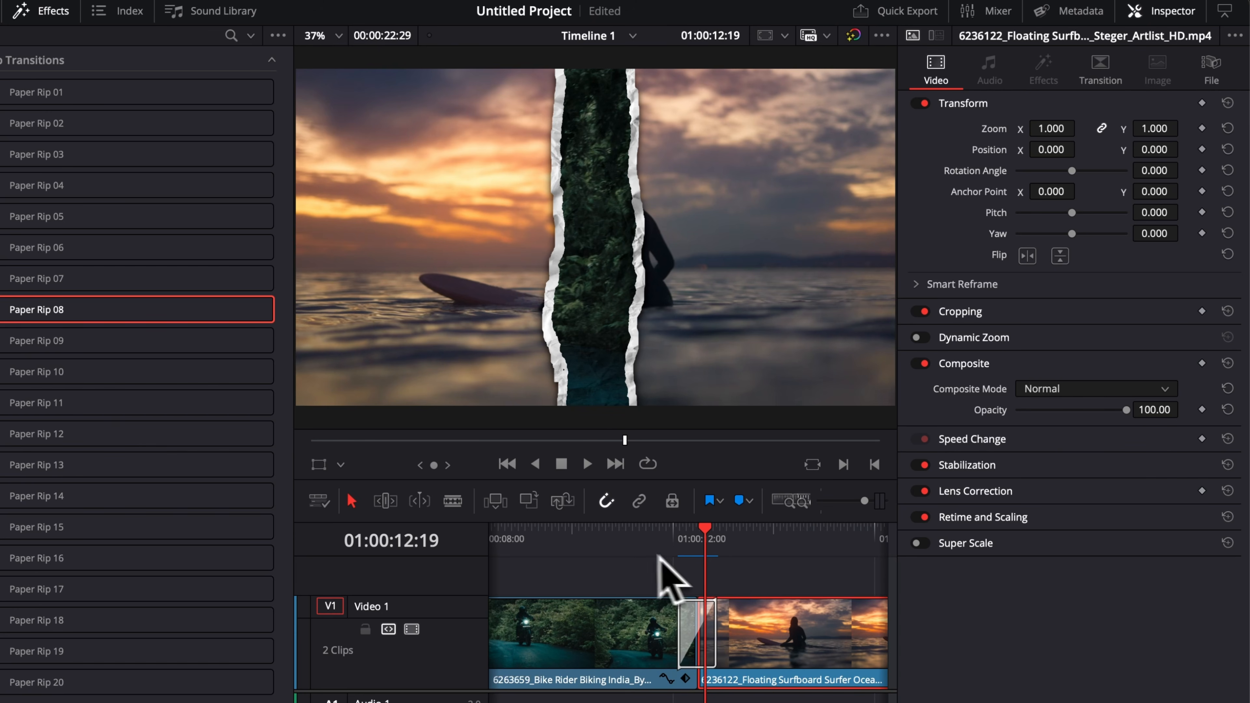
pyautogui.click(677, 539)
pyautogui.press('space')
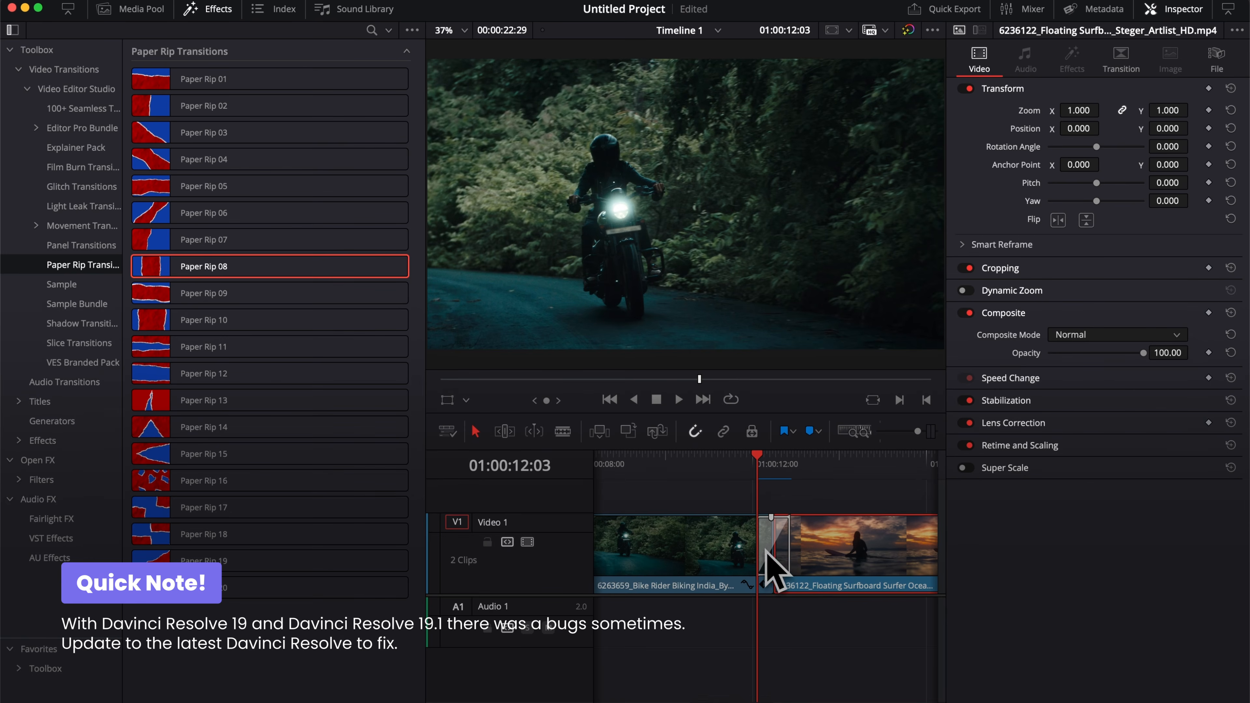
pyautogui.press('space')
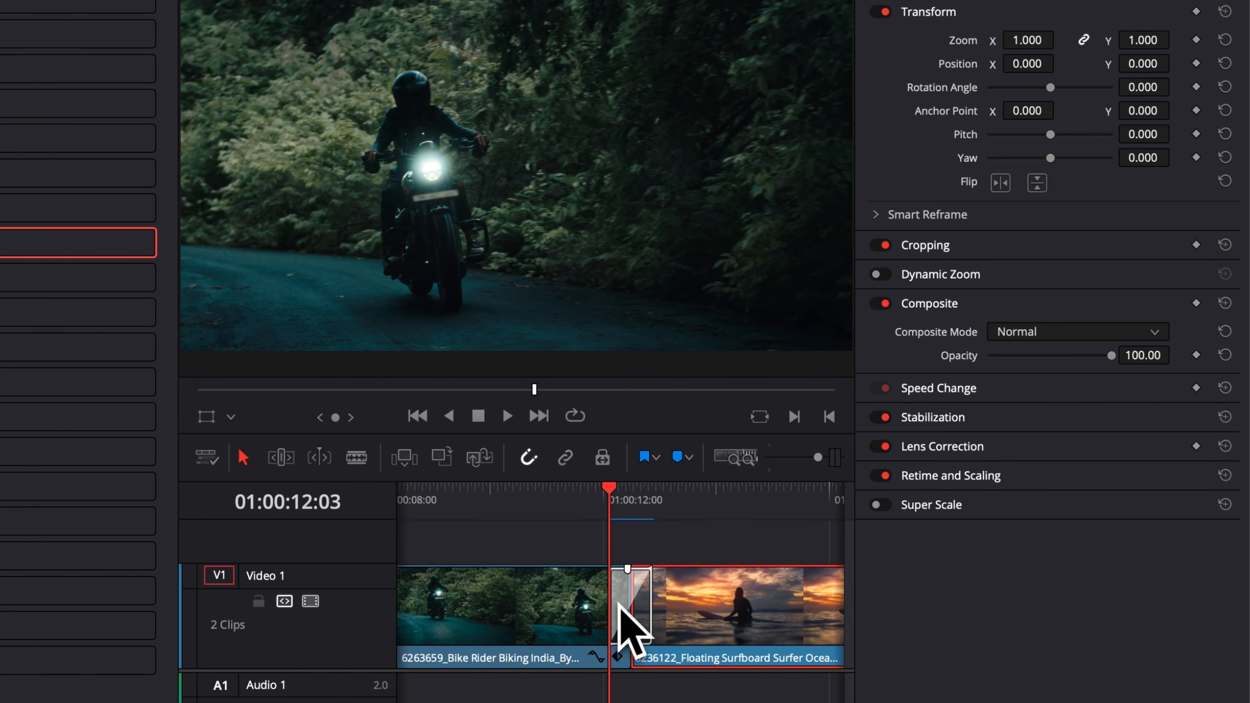
# Select the Paper Rip 08 transition in the timeline and play it back from its start.
pyautogui.moveTo(609, 607)
pyautogui.mouseDown()
pyautogui.moveTo(575, 609)
pyautogui.moveTo(592, 615)
pyautogui.moveTo(595, 599)
pyautogui.moveTo(629, 633)
pyautogui.moveTo(589, 609)
pyautogui.moveTo(605, 604)
pyautogui.mouseUp()
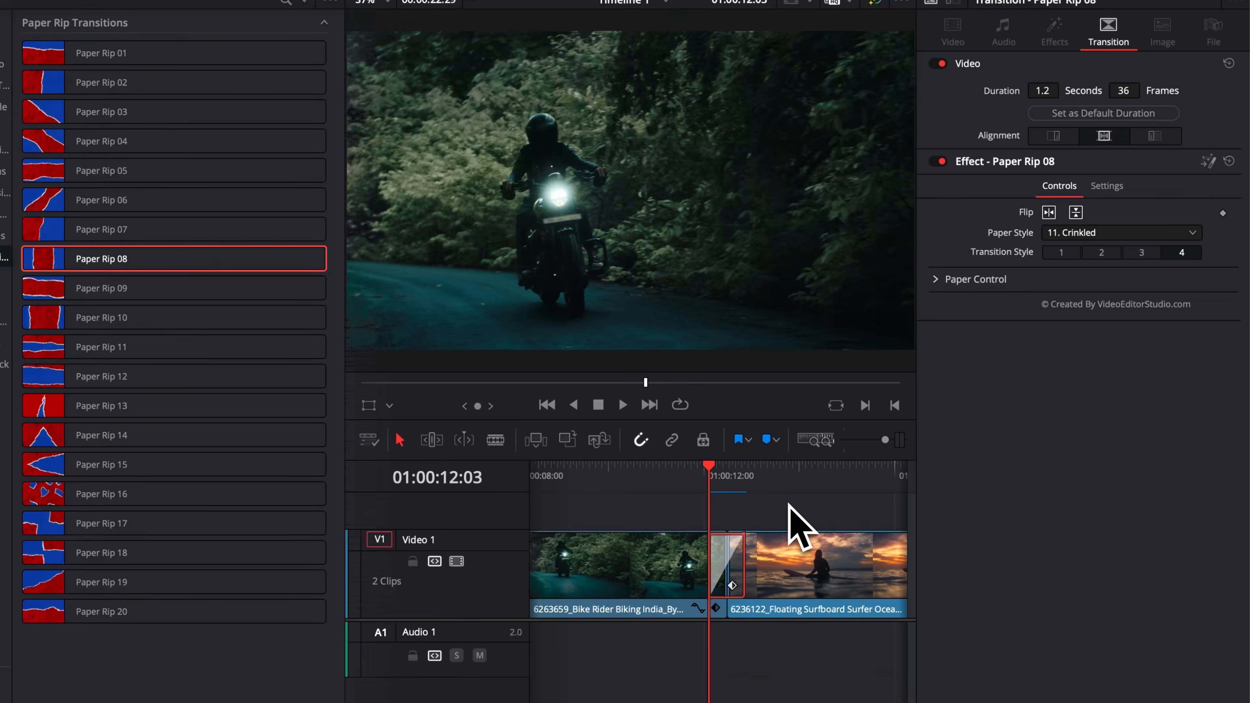
pyautogui.press('space')
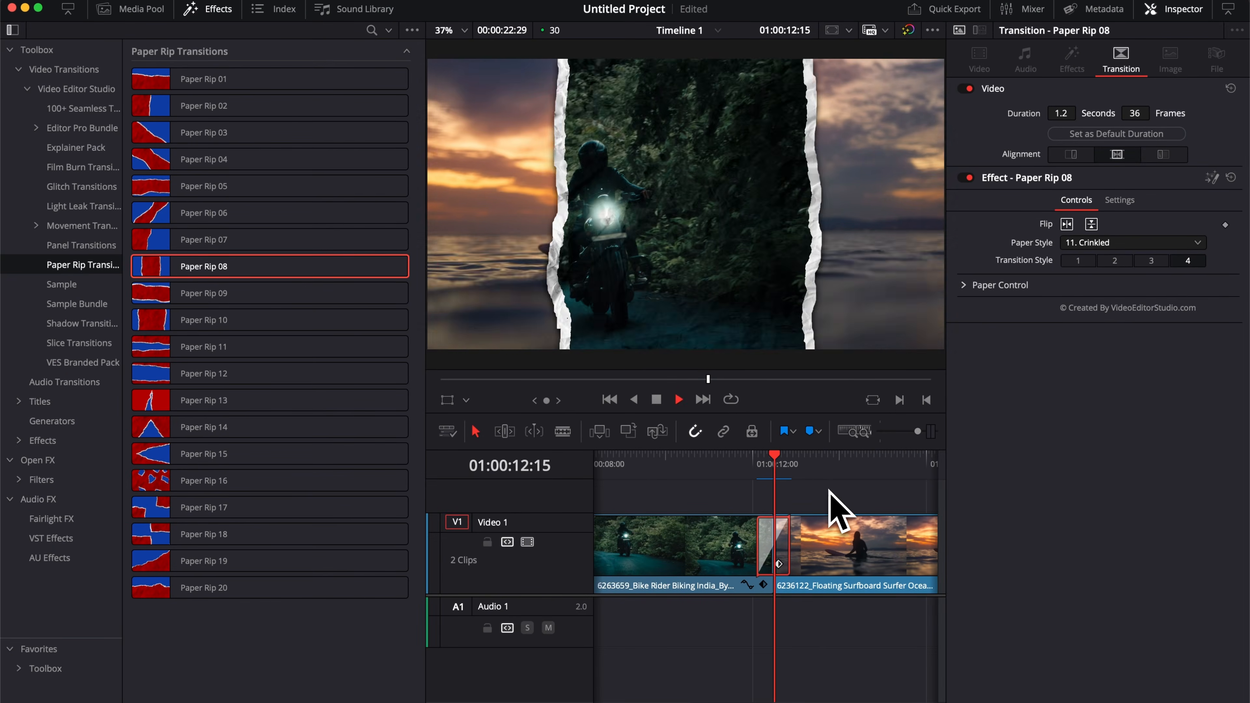
pyautogui.click(760, 466)
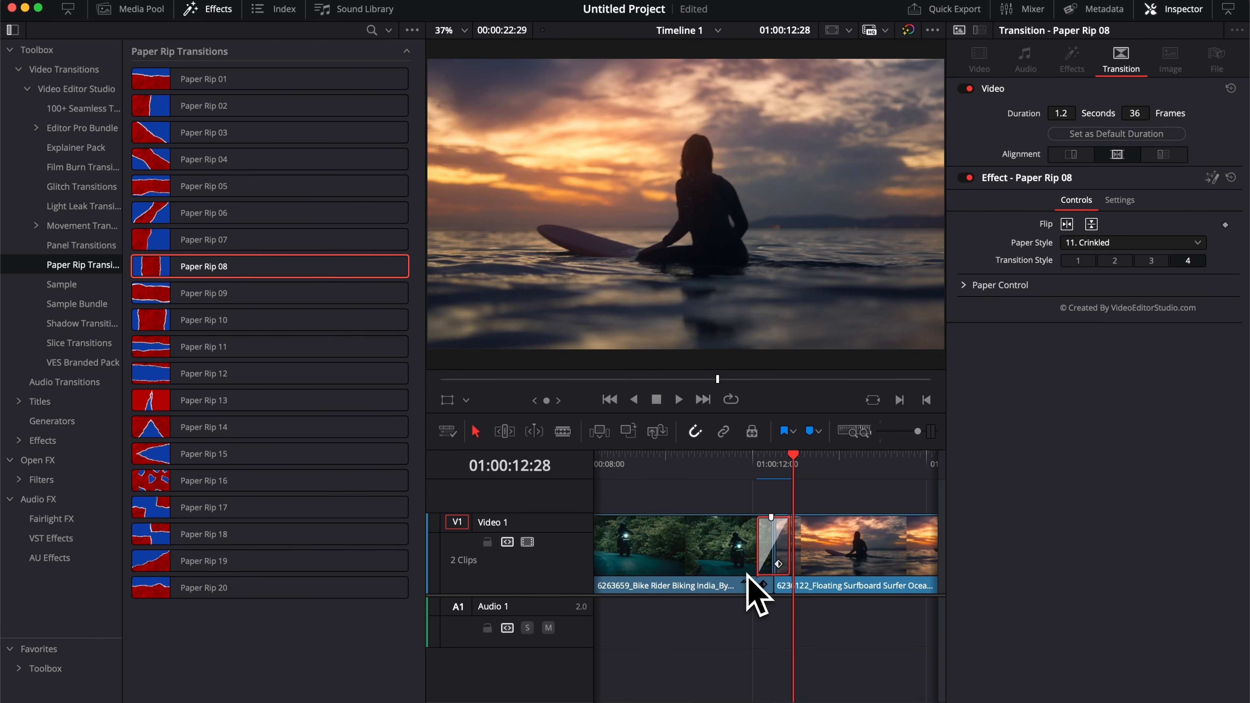
pyautogui.click(757, 464)
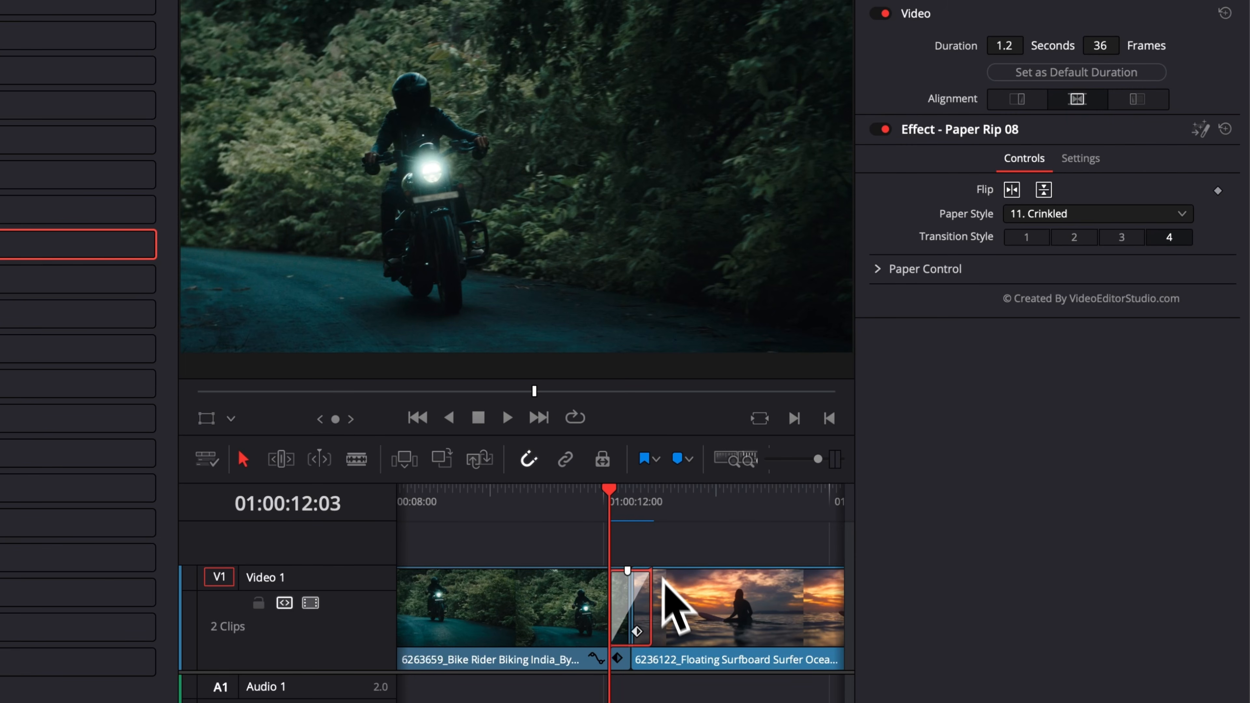
pyautogui.press('space')
pyautogui.press('space')
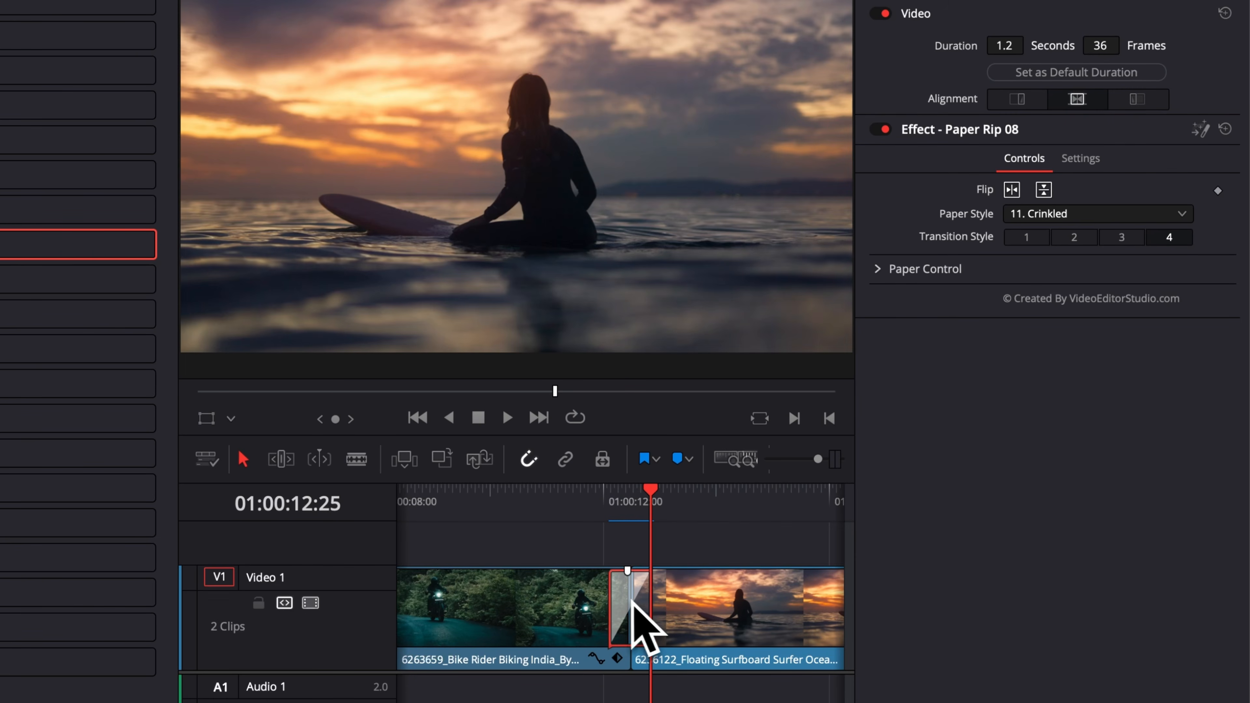
# Lengthen the transition to 1.9 seconds by extending its edge in the timeline and play it back.
pyautogui.moveTo(608, 608); pyautogui.dragTo(581, 606)
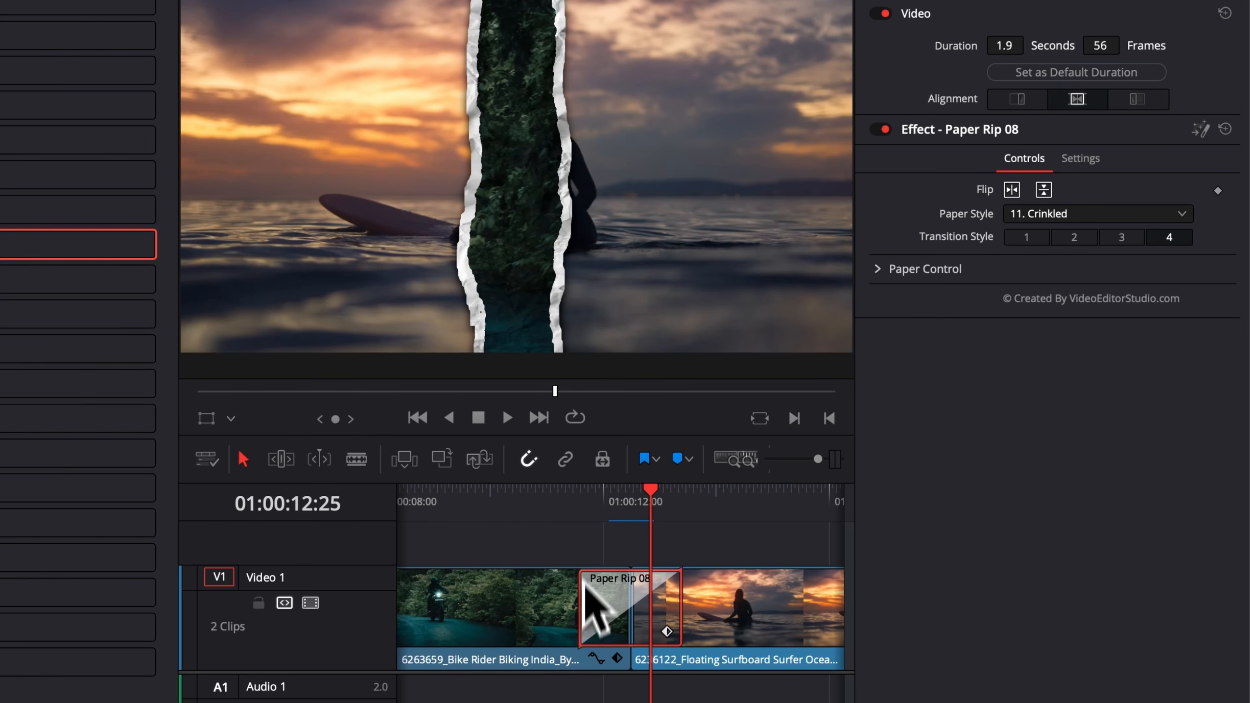
pyautogui.click(580, 505)
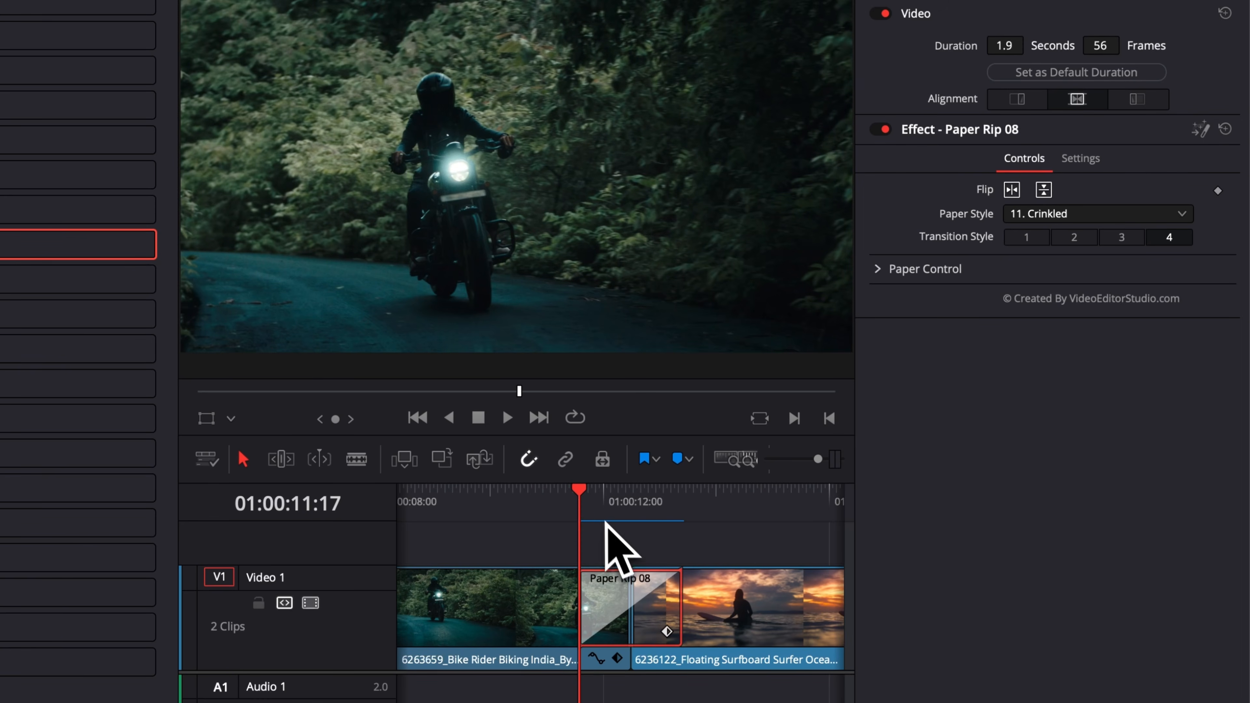
pyautogui.press('space')
pyautogui.press('space')
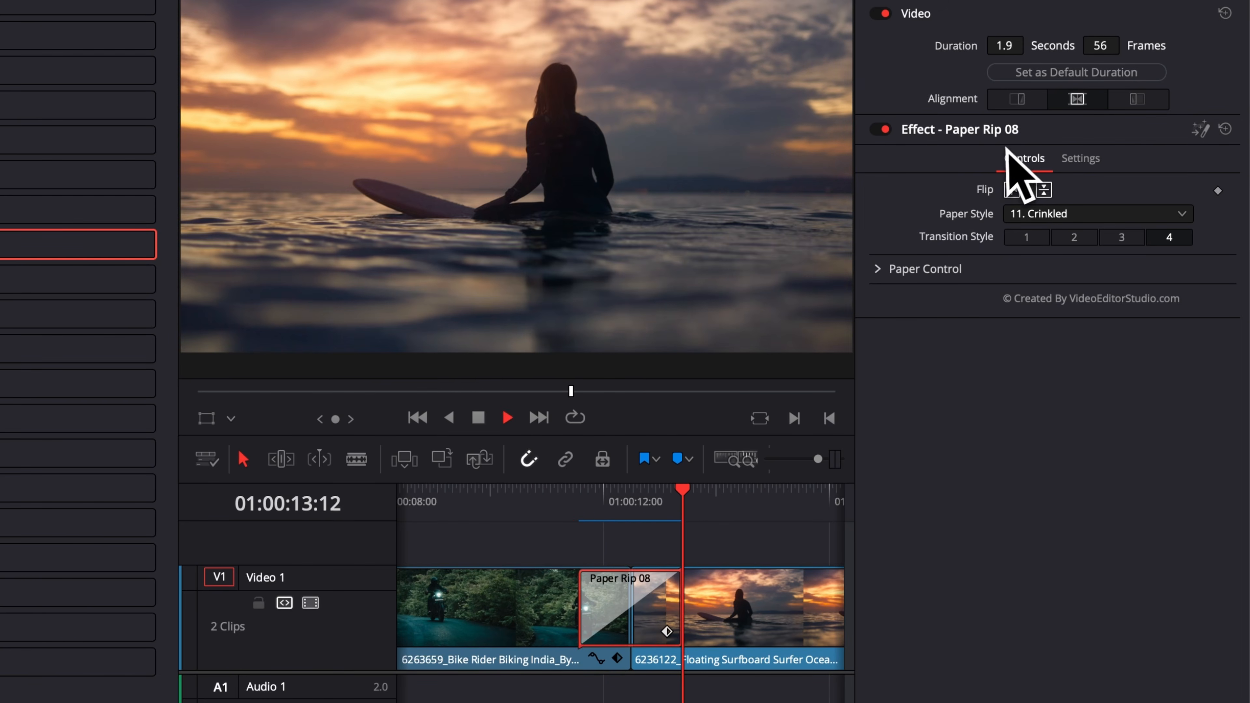
pyautogui.click(609, 497)
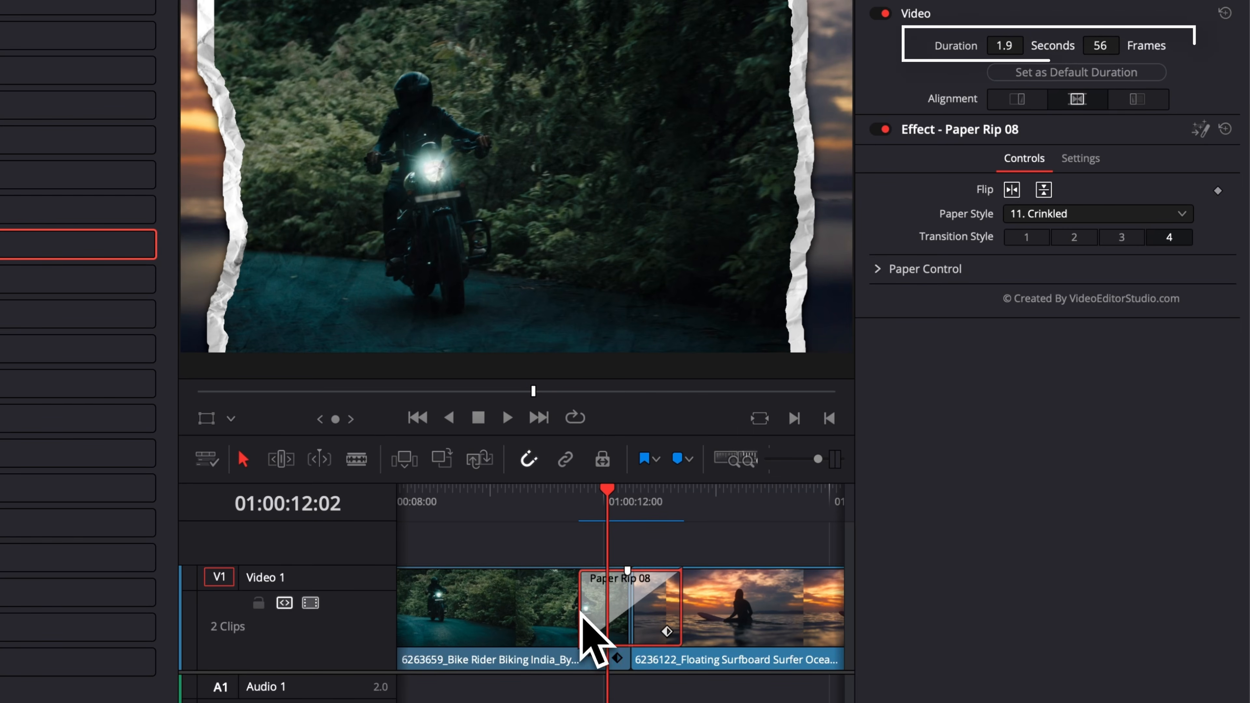
# Set the duration of the Paper Rip 08 transition to 2 seconds.
pyautogui.moveTo(578, 611); pyautogui.dragTo(542, 616)
pyautogui.moveTo(1004, 46)
pyautogui.mouseDown()
pyautogui.moveTo(948, 39)
pyautogui.moveTo(1016, 49)
pyautogui.mouseUp()
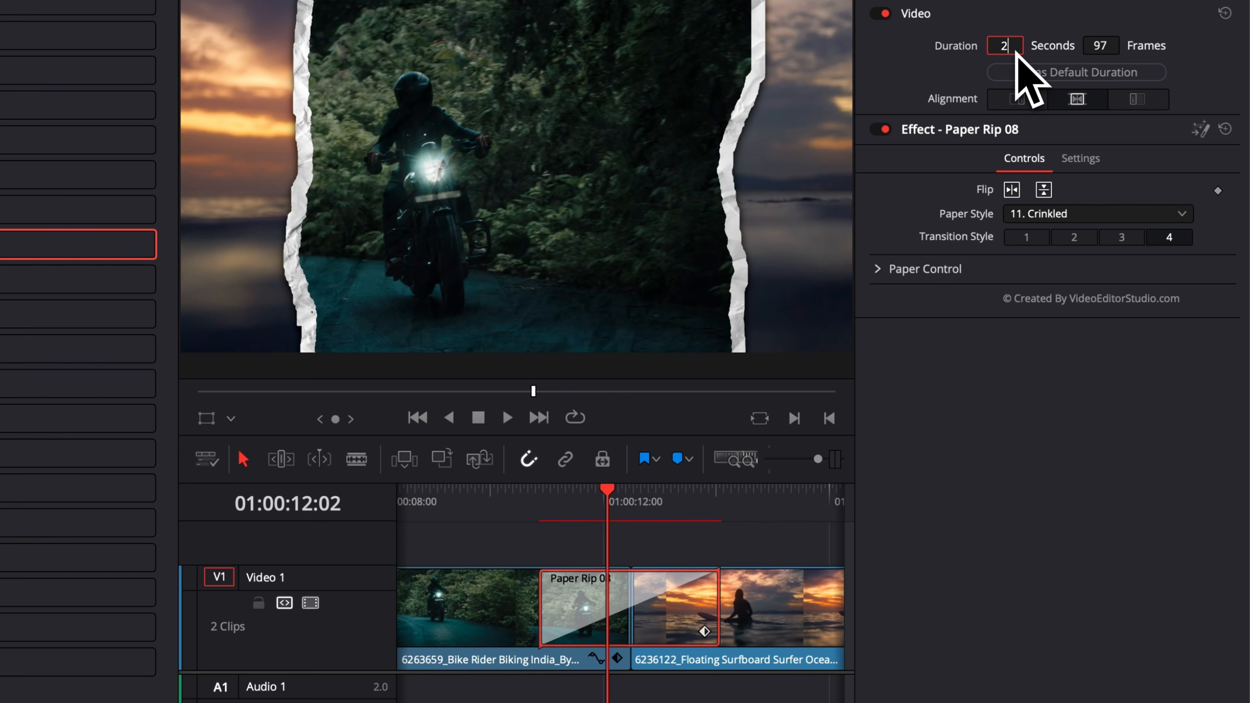
pyautogui.write('2')
pyautogui.press('Return')
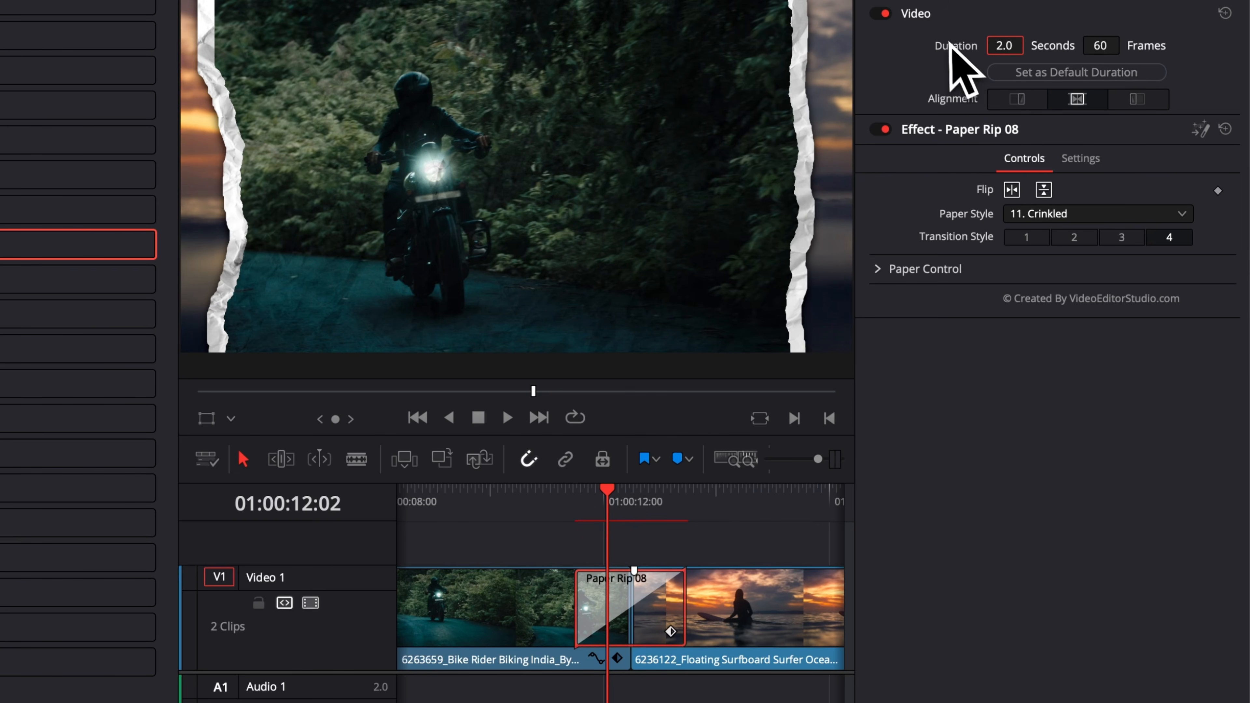
pyautogui.moveTo(946, 49); pyautogui.dragTo(947, 50)
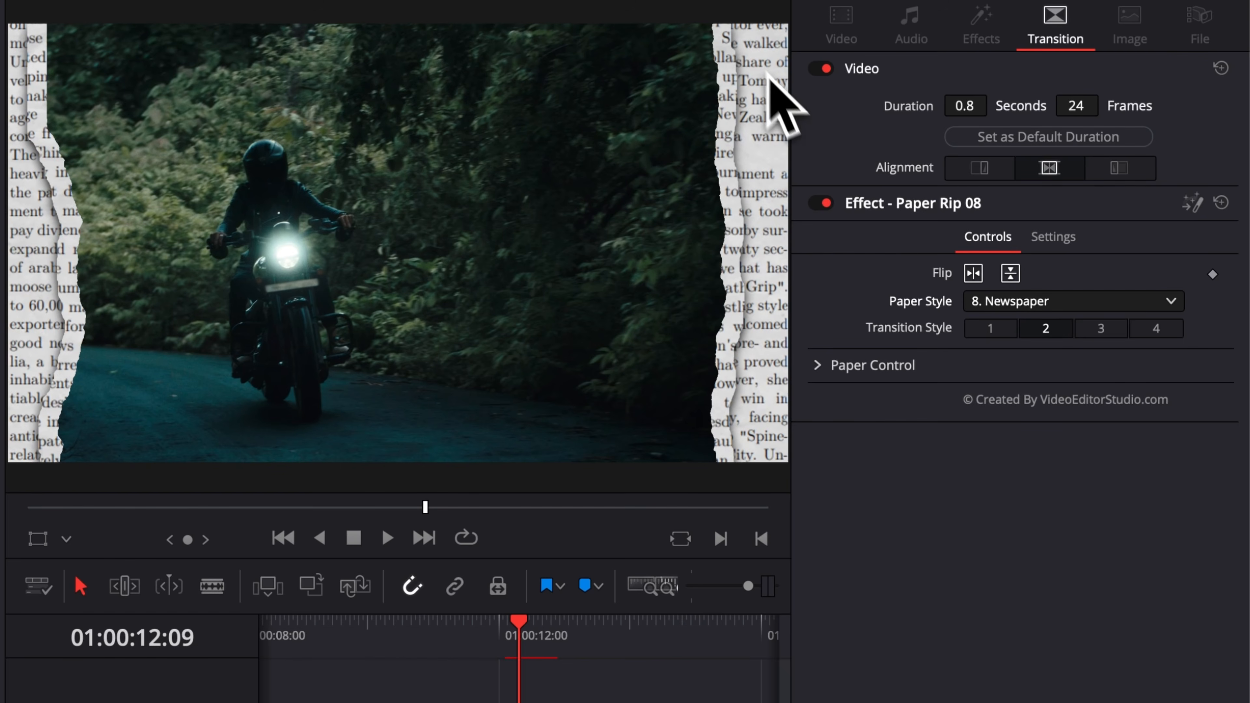
# Switch the transition style to 4 and back to 2, and open the paper style choices.
pyautogui.click(1155, 329)
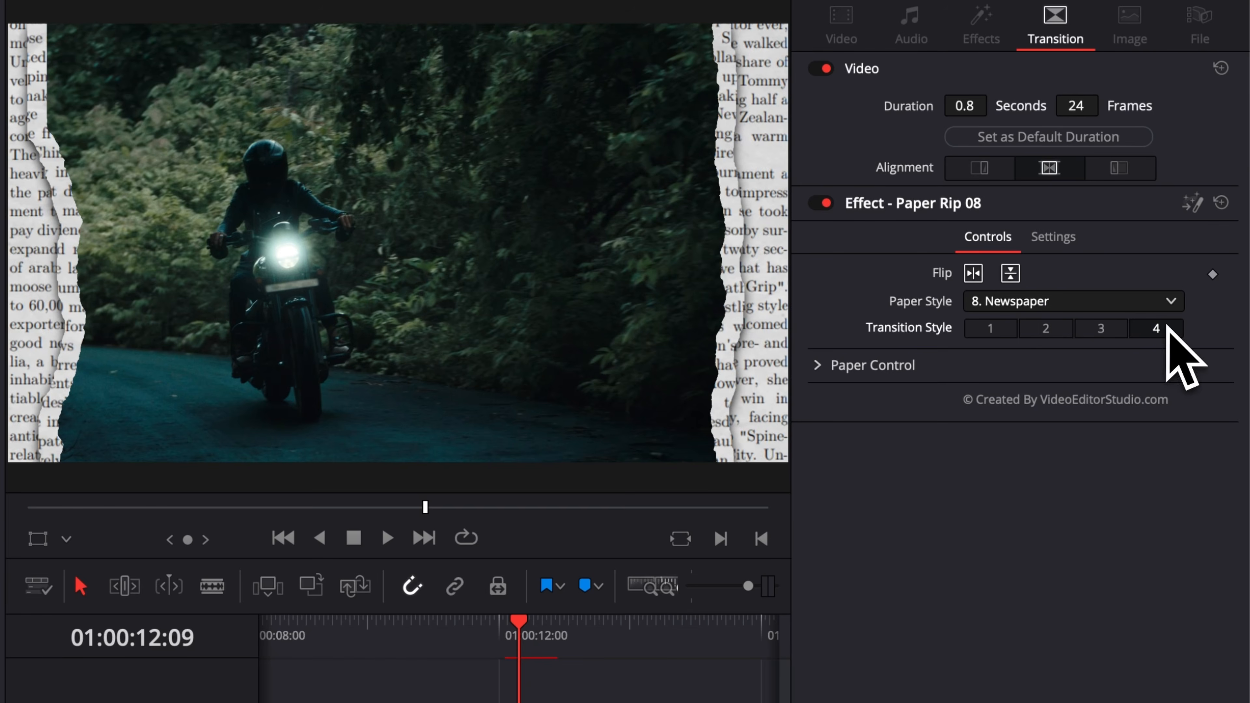
pyautogui.click(1051, 329)
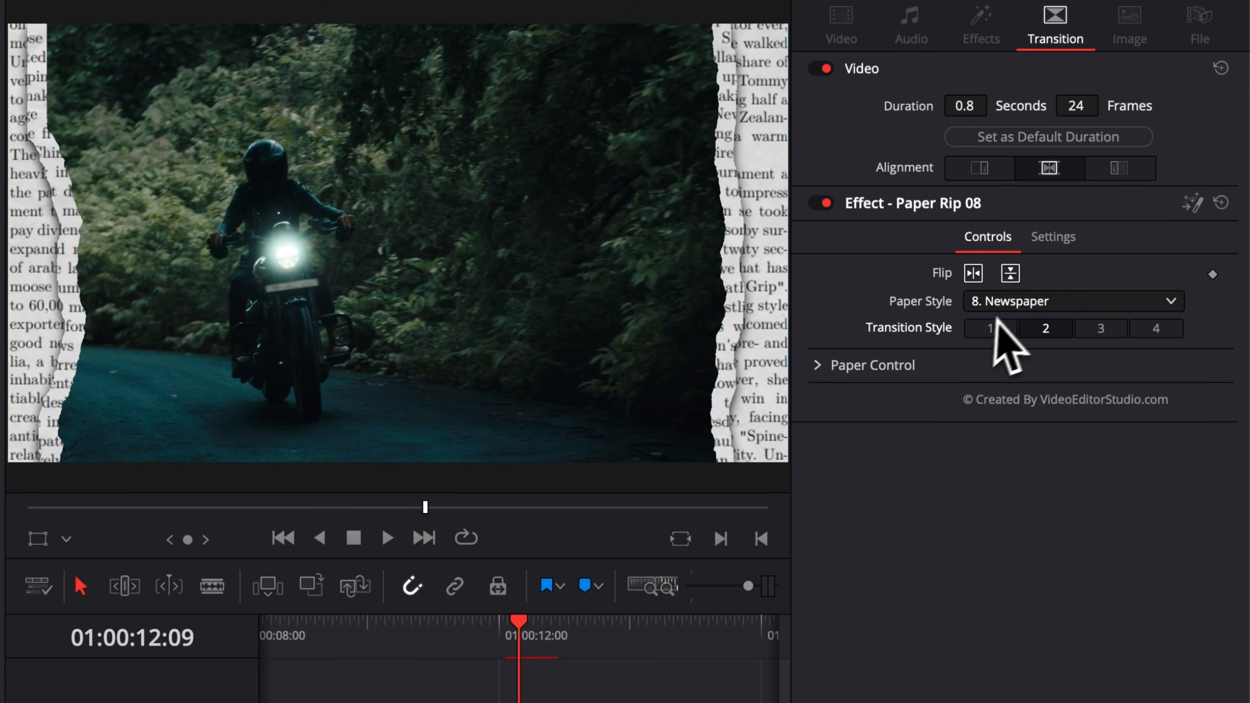
pyautogui.click(1004, 303)
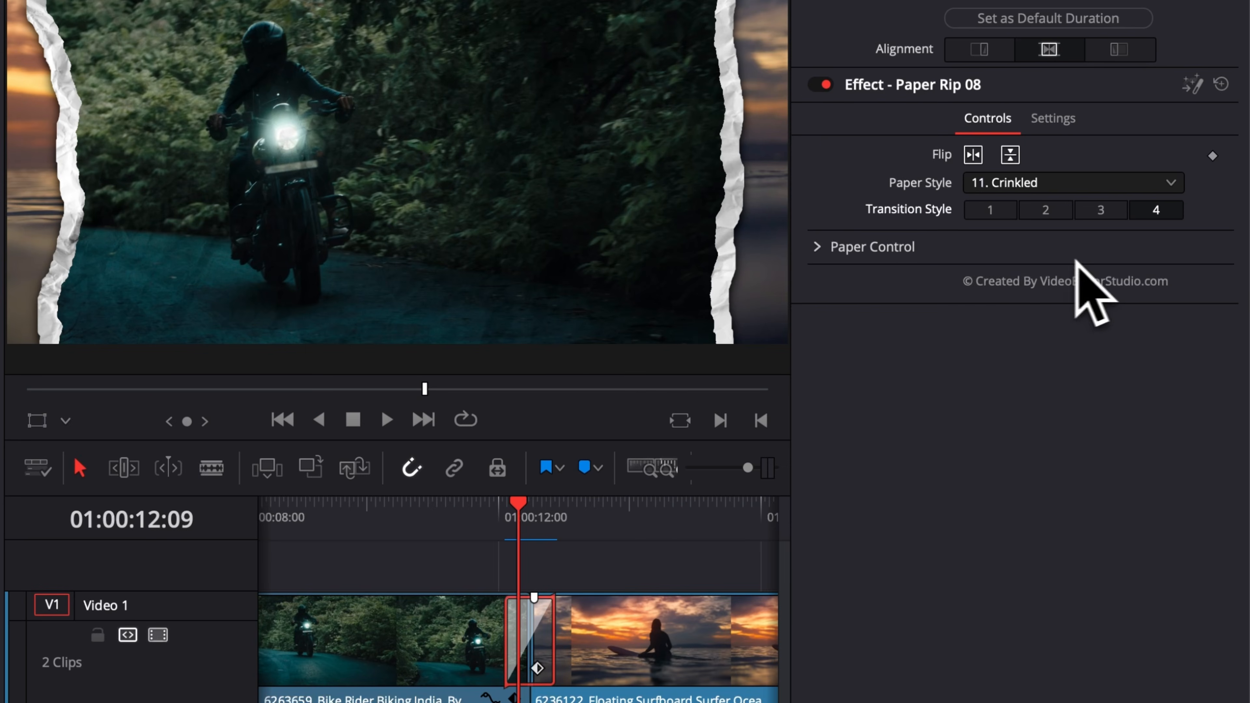
# Expand the Paper Control settings and set the paper border Amount to 0.0133.
pyautogui.click(819, 248)
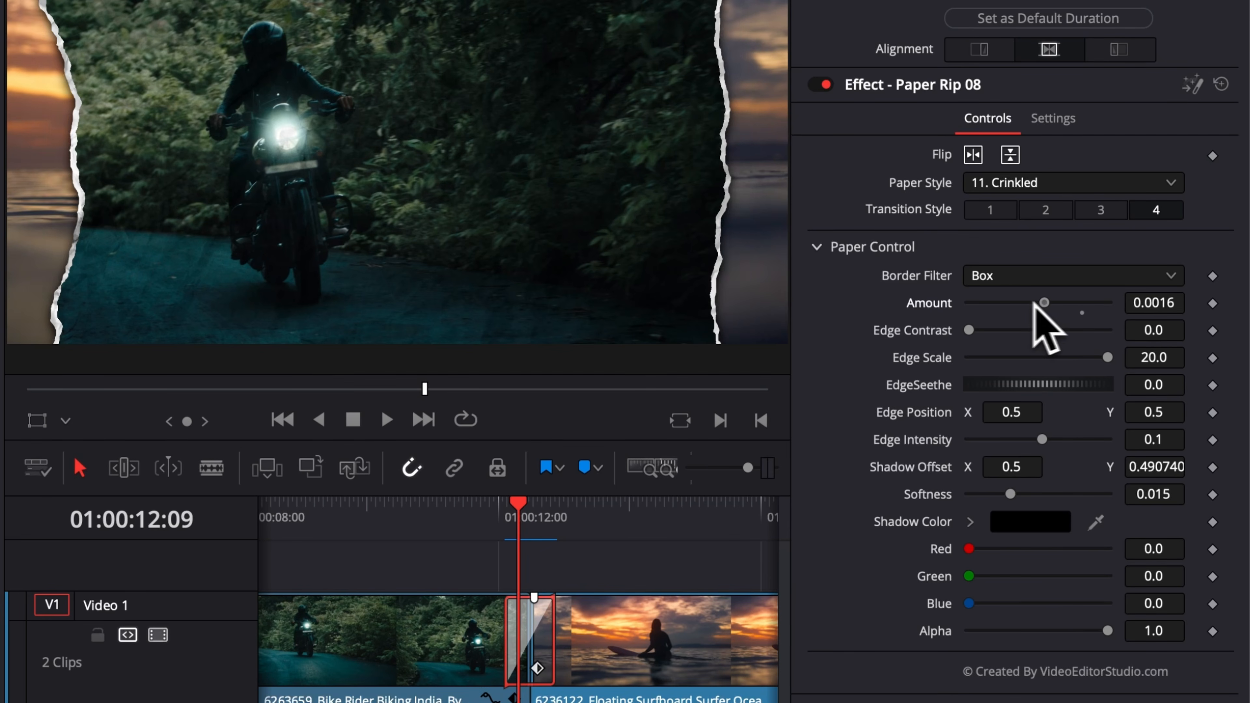
pyautogui.moveTo(1108, 303)
pyautogui.mouseDown()
pyautogui.moveTo(991, 307)
pyautogui.moveTo(1085, 303)
pyautogui.mouseUp()
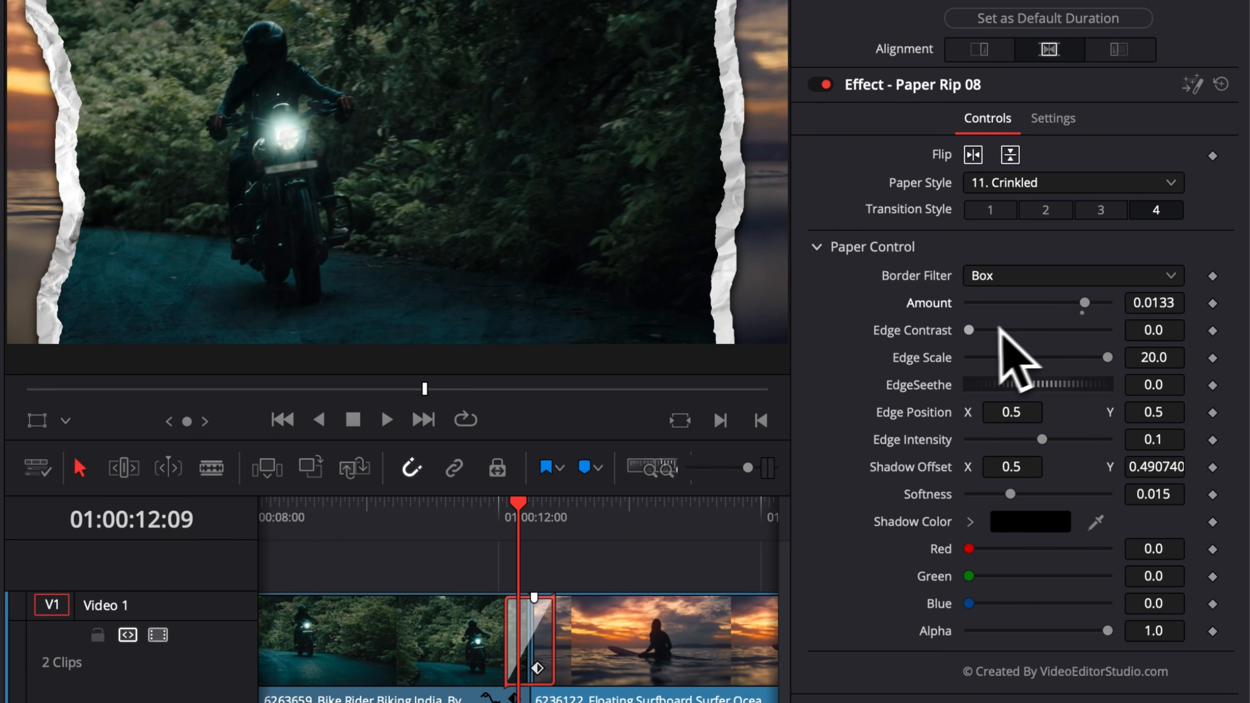
# Try Edge Contrast at 0.73 and 0.16 with Edge Intensity at 0.7, and reset both to their defaults.
pyautogui.moveTo(969, 331); pyautogui.dragTo(1021, 338)
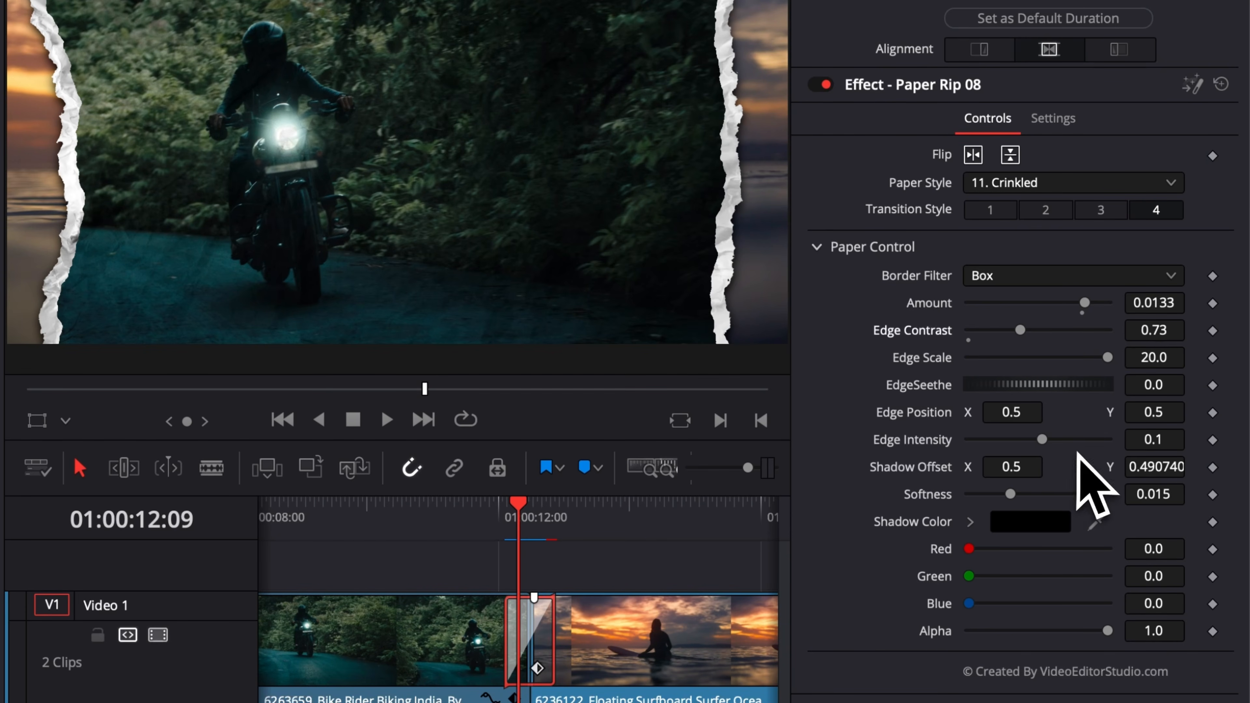
pyautogui.moveTo(1042, 440)
pyautogui.mouseDown()
pyautogui.moveTo(1070, 438)
pyautogui.moveTo(1061, 432)
pyautogui.mouseUp()
pyautogui.moveTo(1022, 330); pyautogui.dragTo(979, 330)
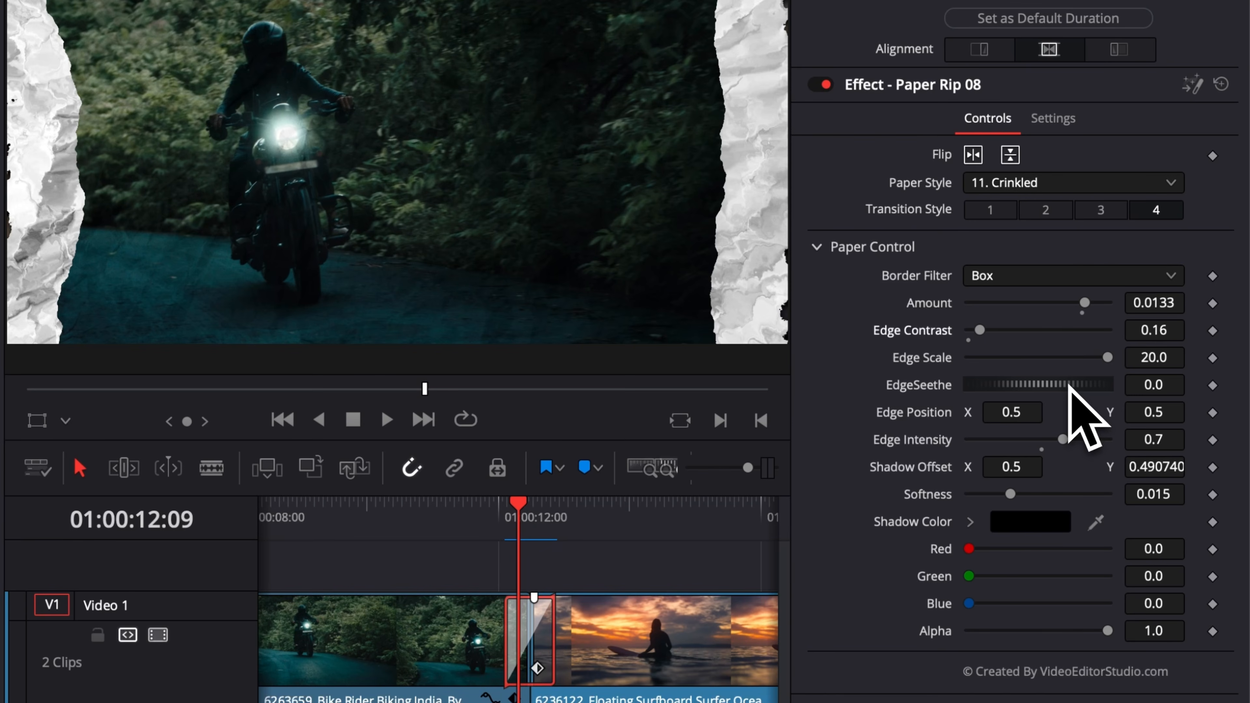
pyautogui.doubleClick(925, 331)
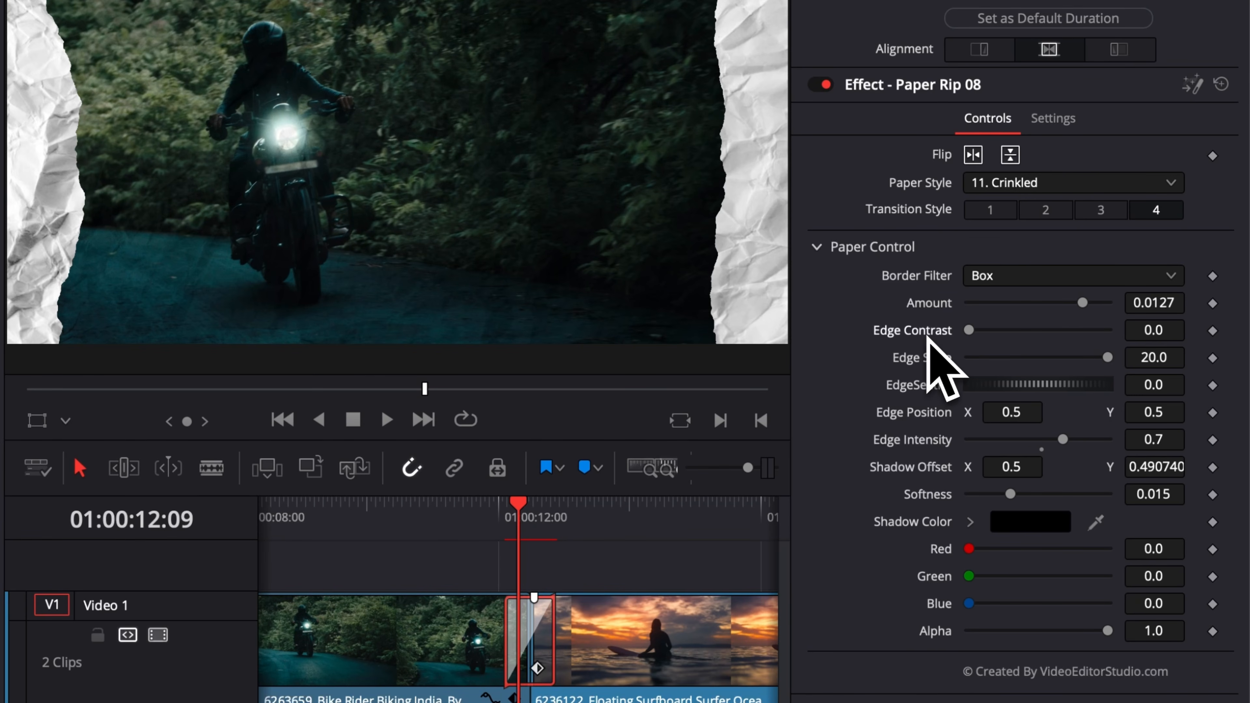
pyautogui.doubleClick(928, 440)
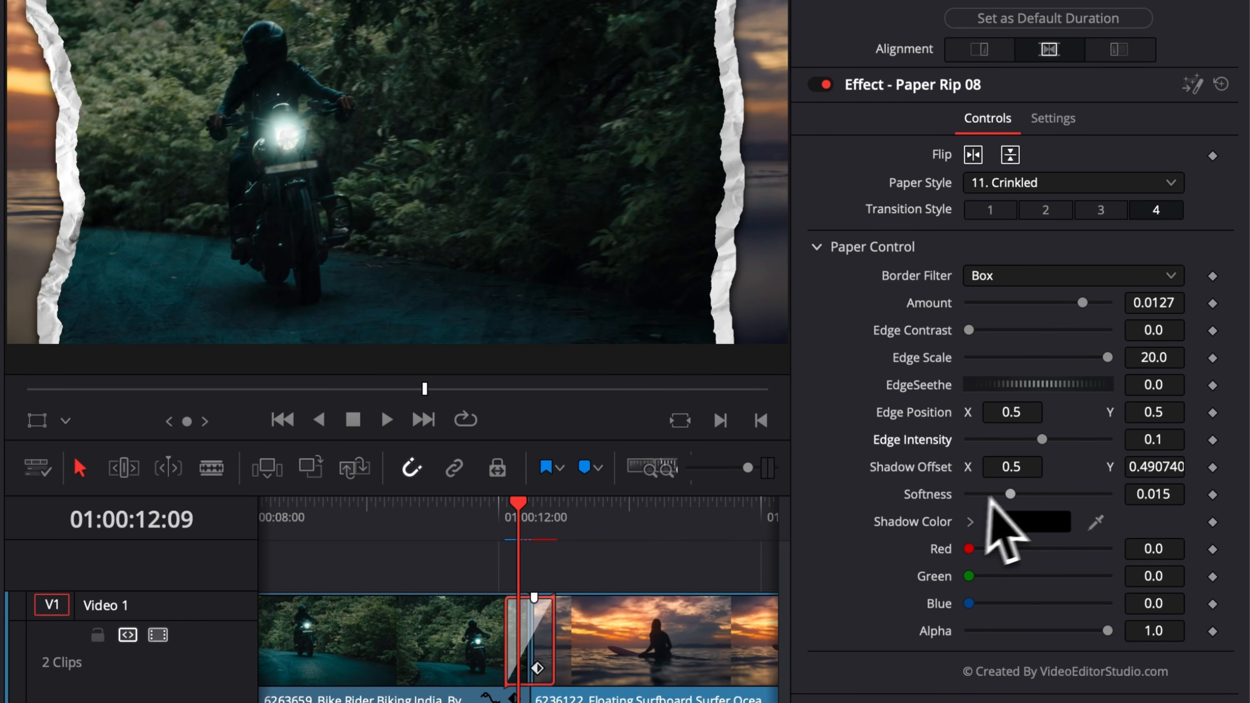
# Set the paper shadow's Softness to 0.05 and its Alpha to 0.0.
pyautogui.moveTo(1011, 495); pyautogui.dragTo(1108, 495)
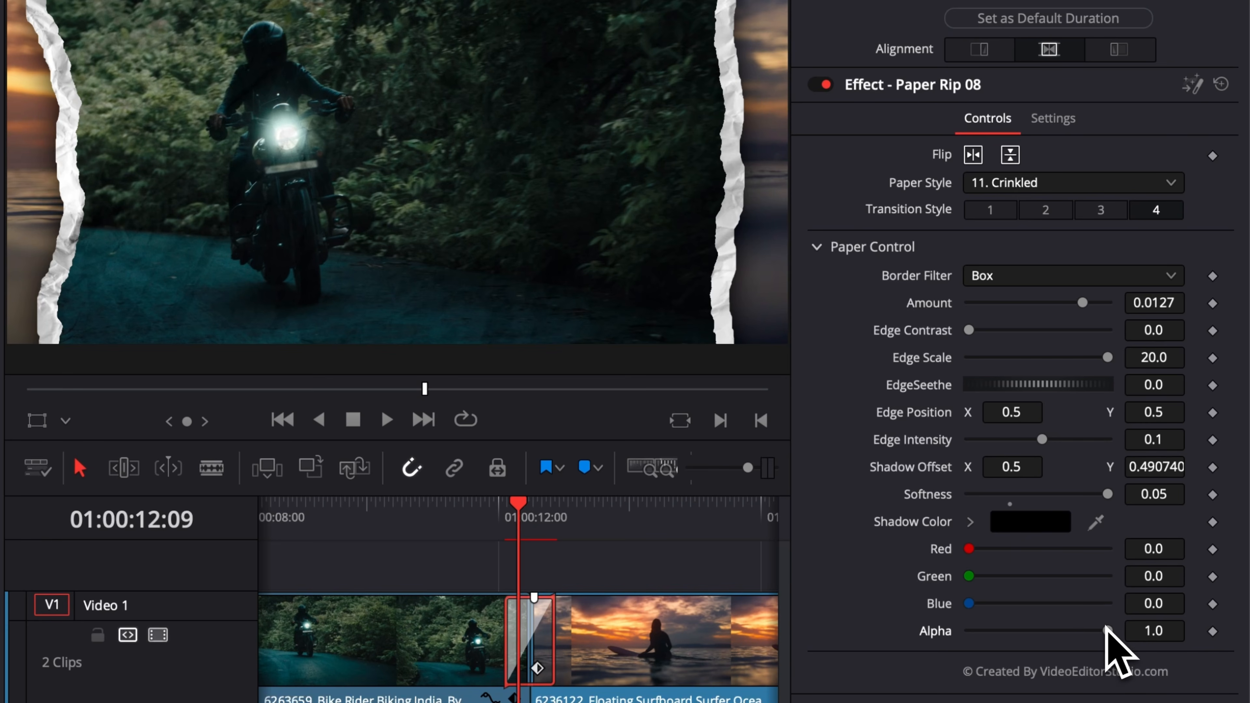
pyautogui.moveTo(1105, 631); pyautogui.dragTo(941, 638)
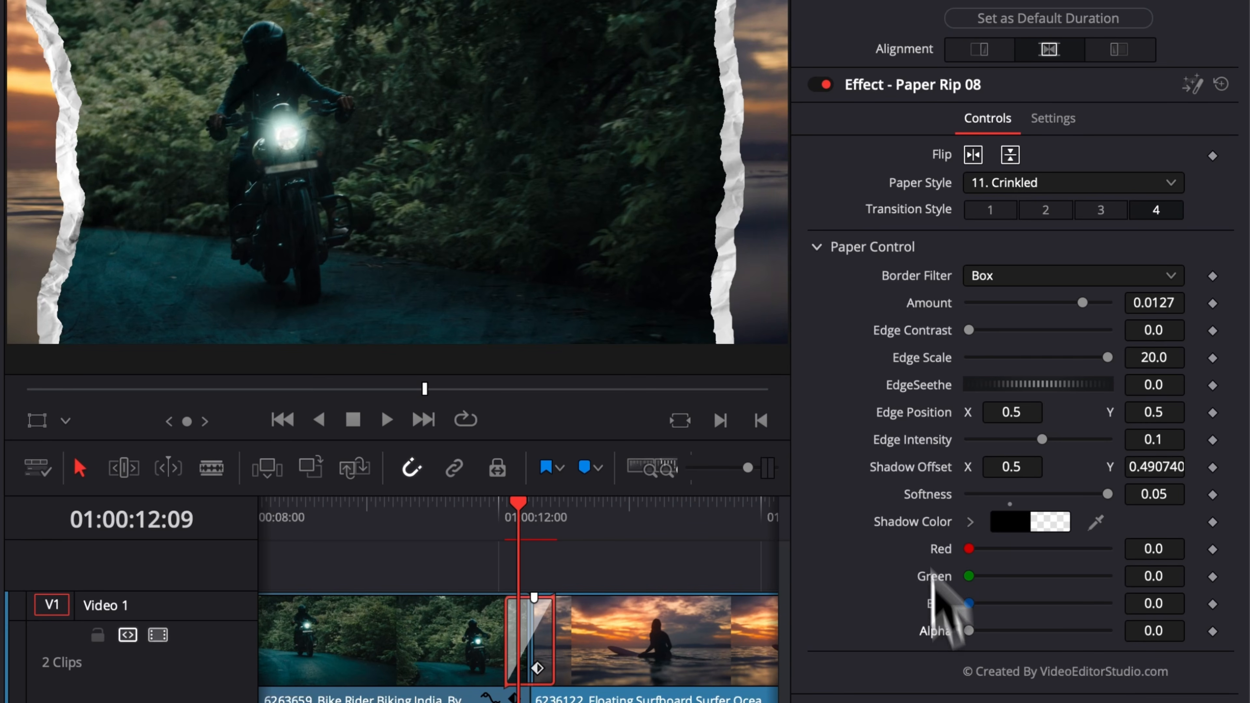